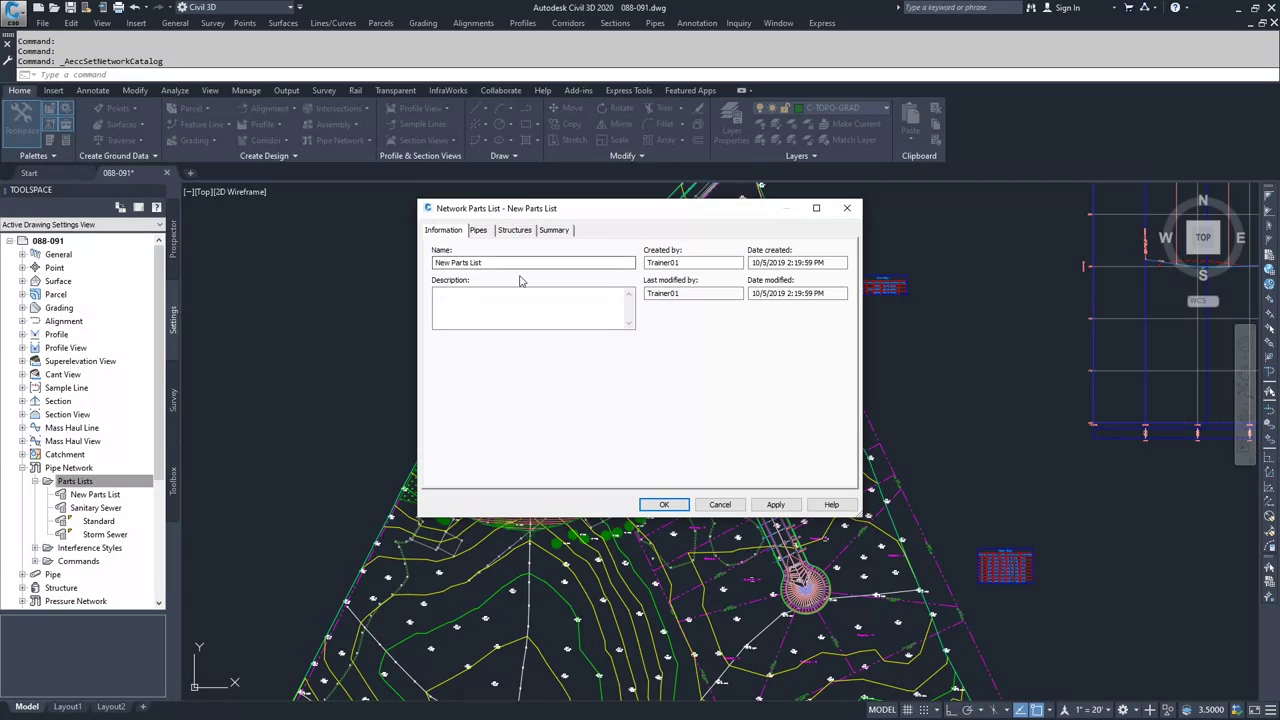
# Review the pipe, structure and summary information of the new network parts list.
pyautogui.click(479, 230)
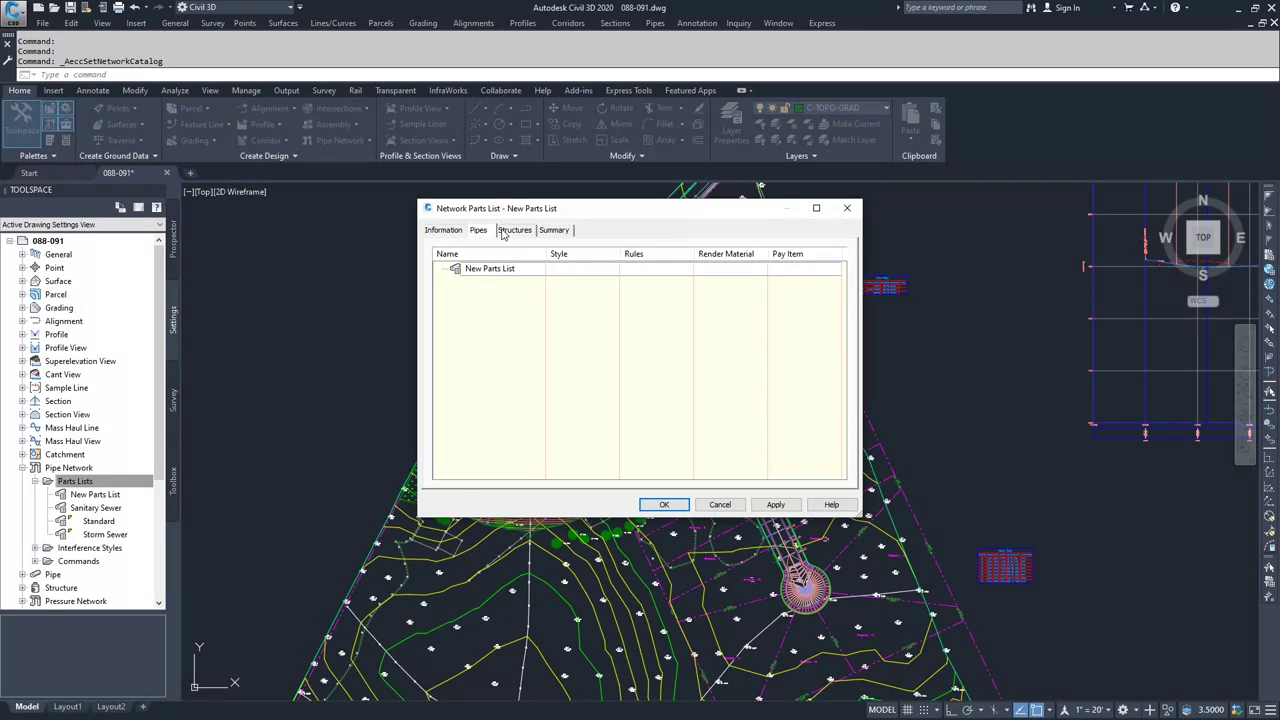
pyautogui.click(505, 231)
pyautogui.click(555, 231)
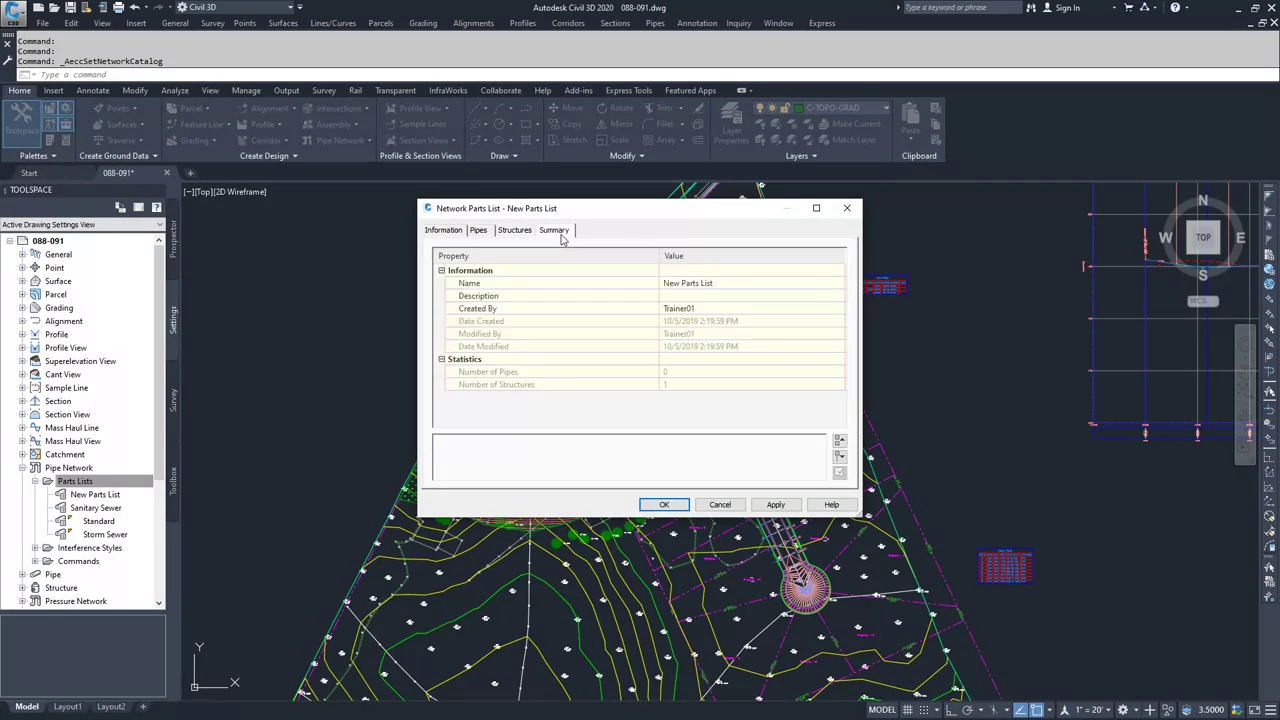
pyautogui.click(441, 271)
# Add the Corrugated Metal Pipe, Corrugated HDPE Pipe, Concrete Egg-Shaped Culvert and Concrete Horizontal Elliptical Arch Pipe families to the parts list.
pyautogui.click(478, 232)
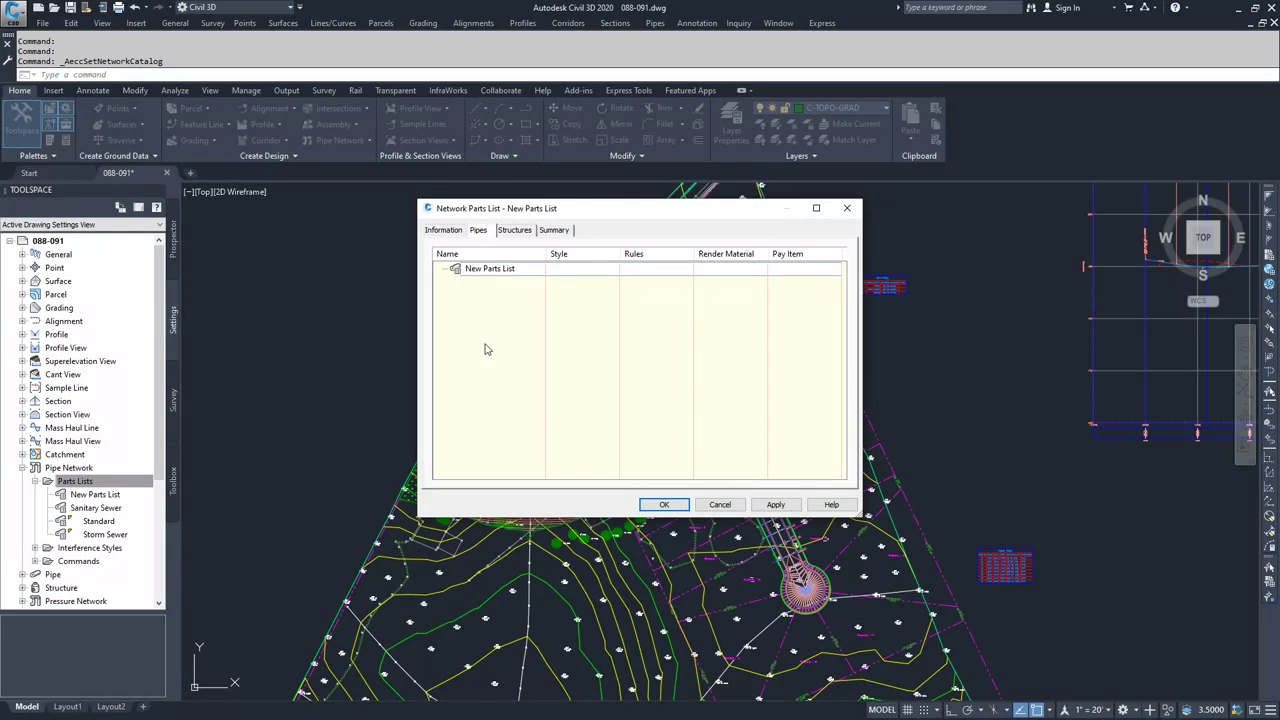
pyautogui.rightClick(476, 271)
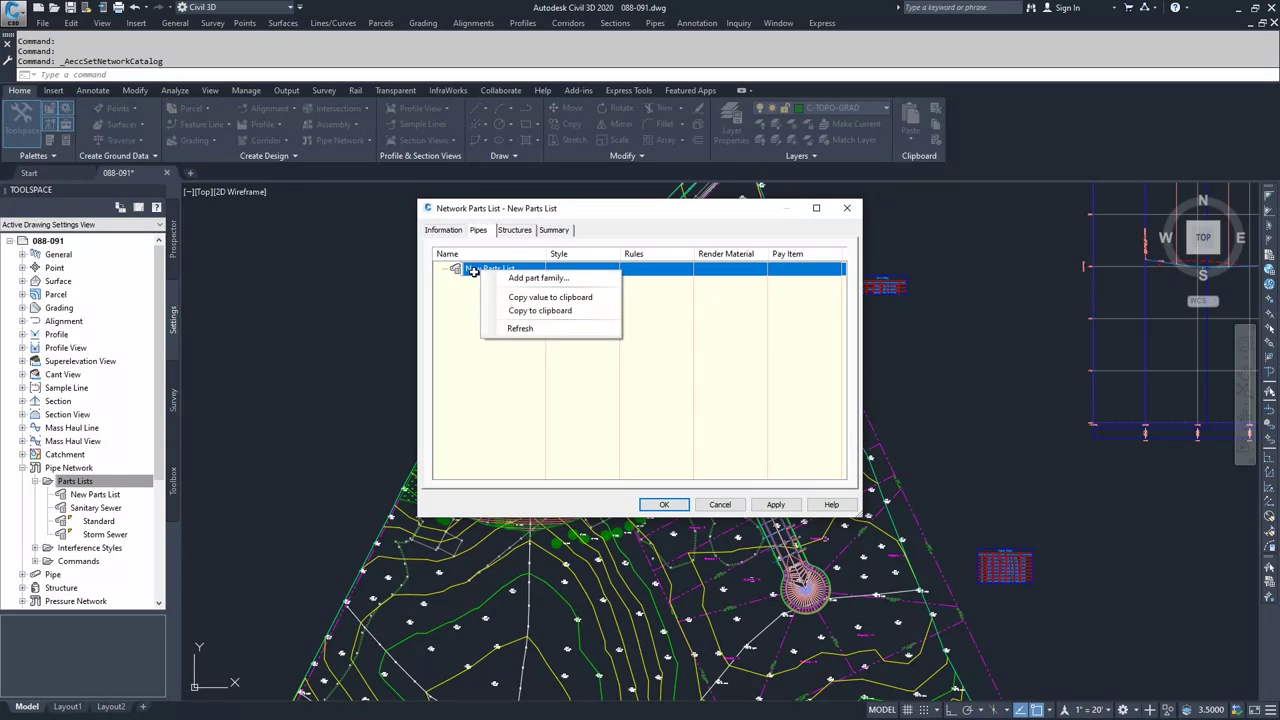
pyautogui.click(532, 278)
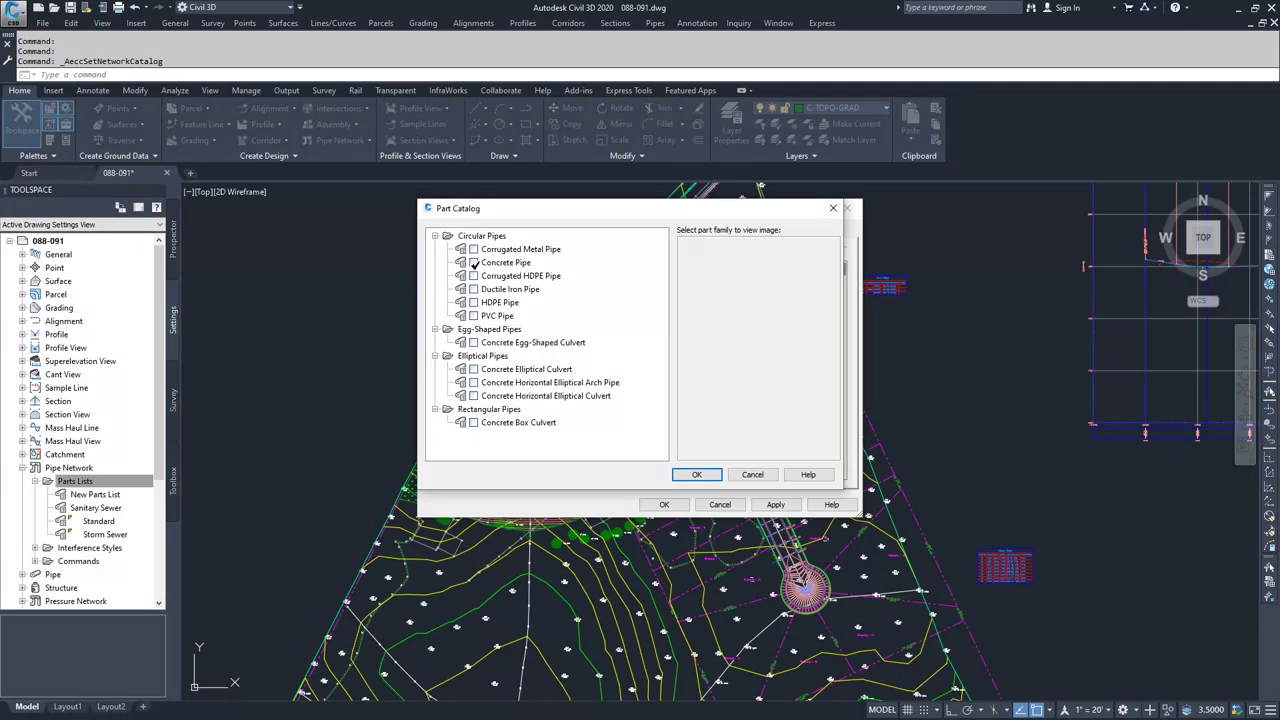
pyautogui.click(474, 250)
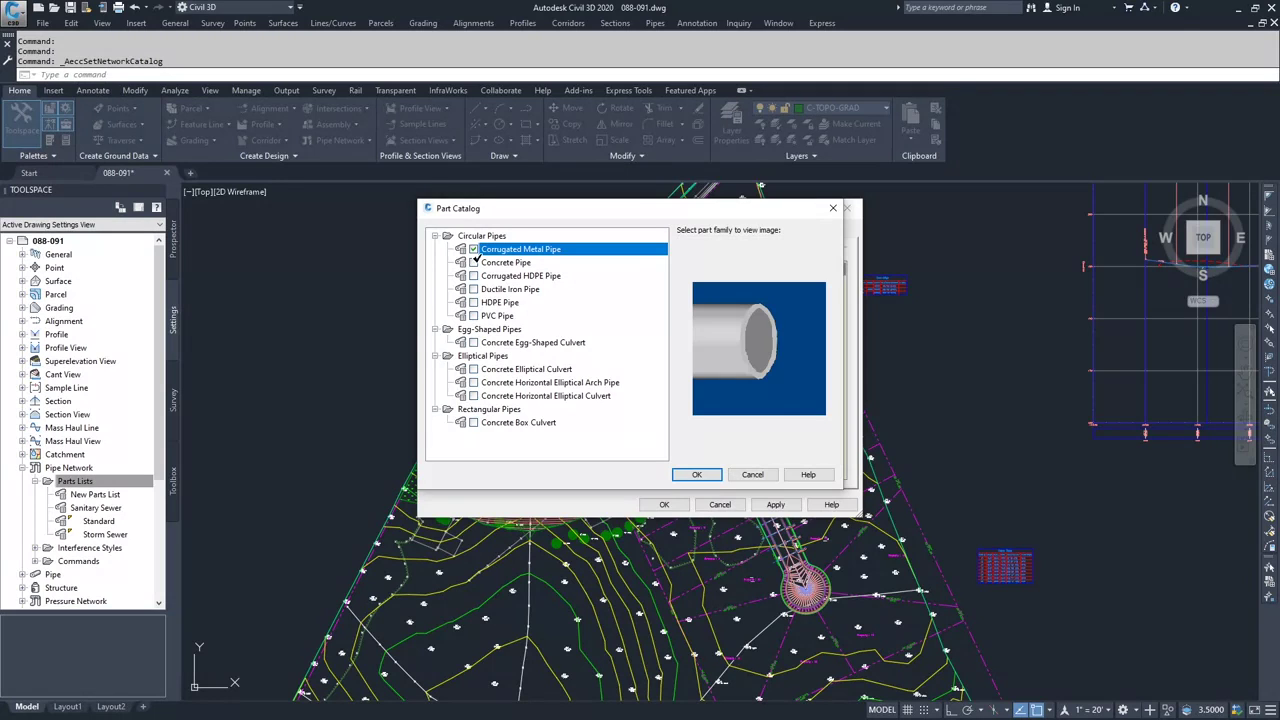
pyautogui.click(474, 276)
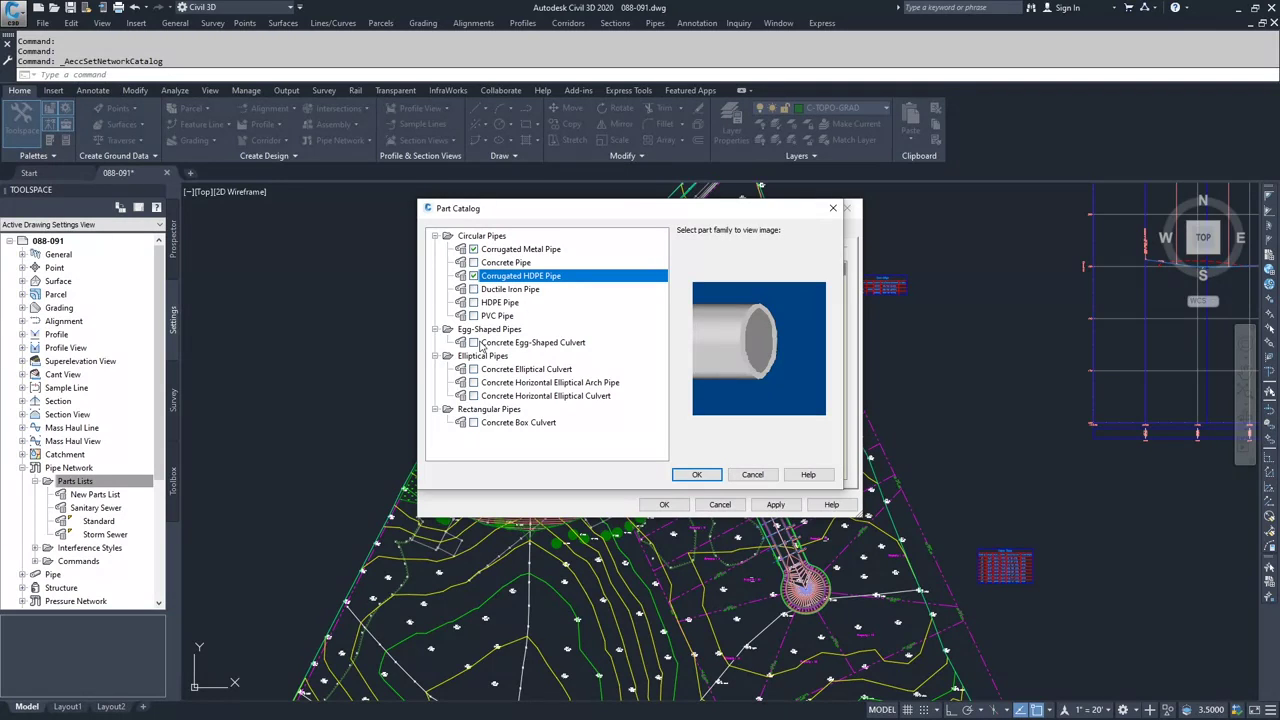
pyautogui.click(533, 342)
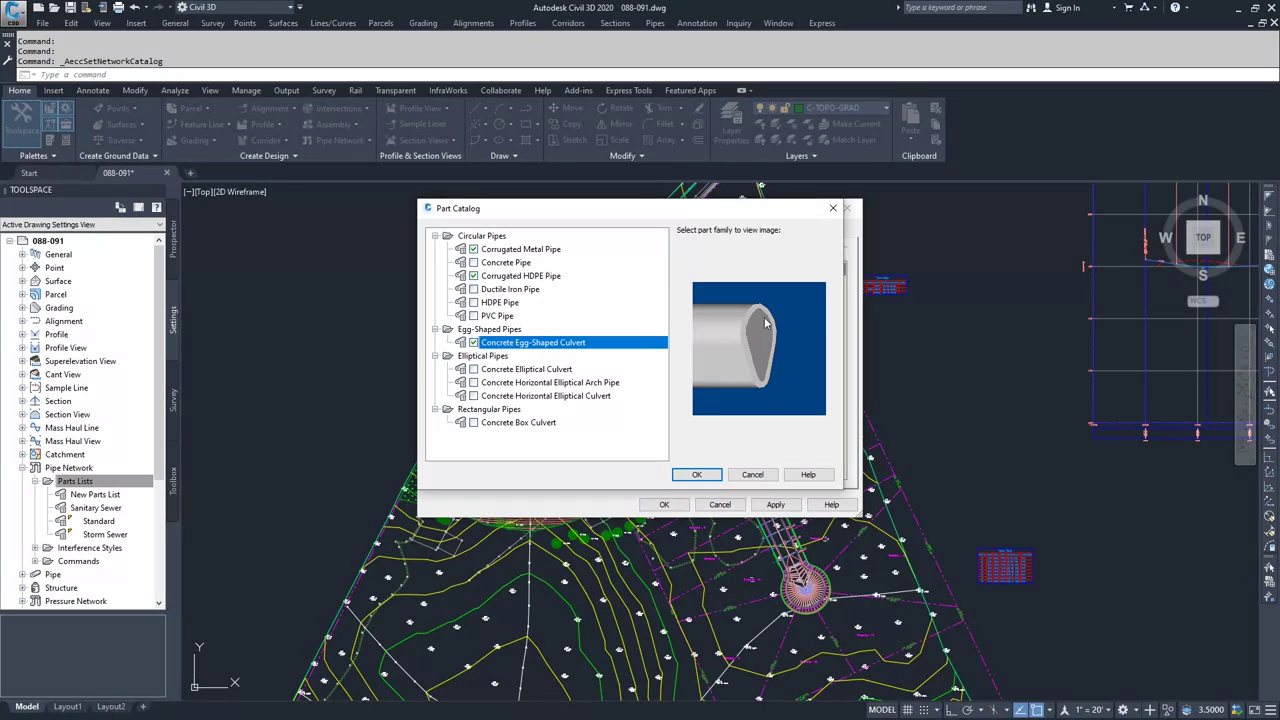
pyautogui.click(474, 383)
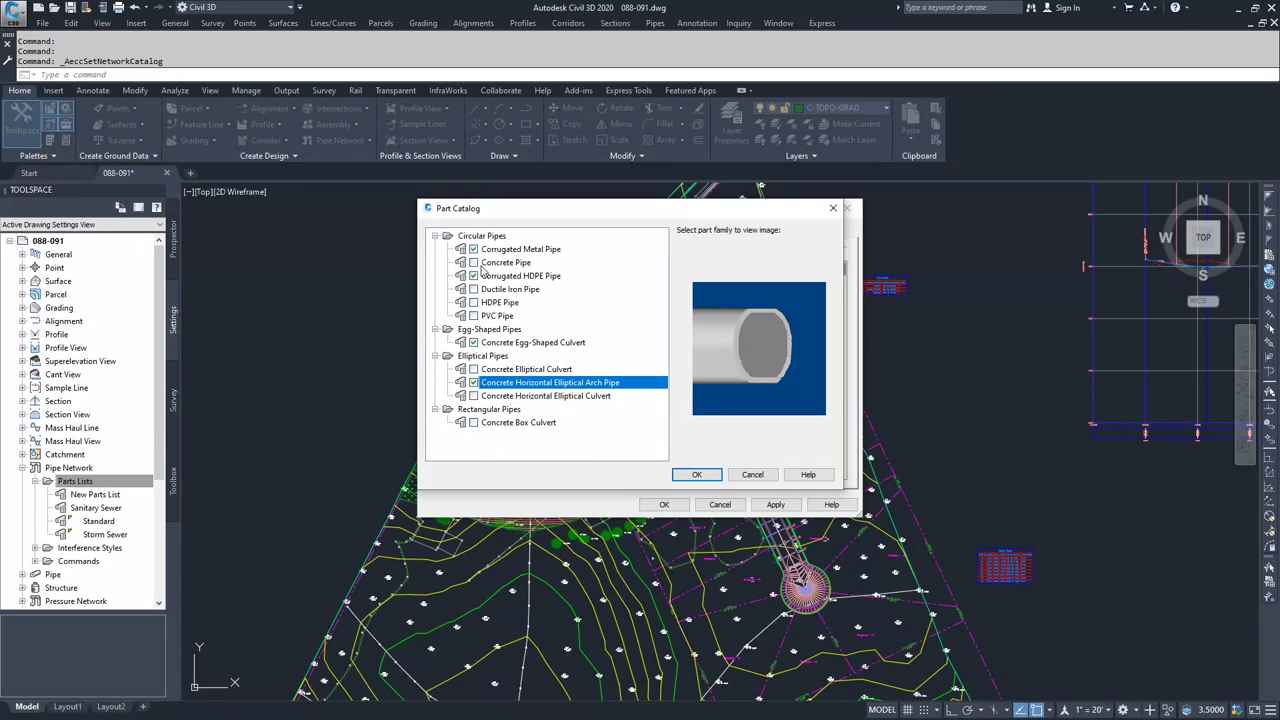
pyautogui.click(697, 474)
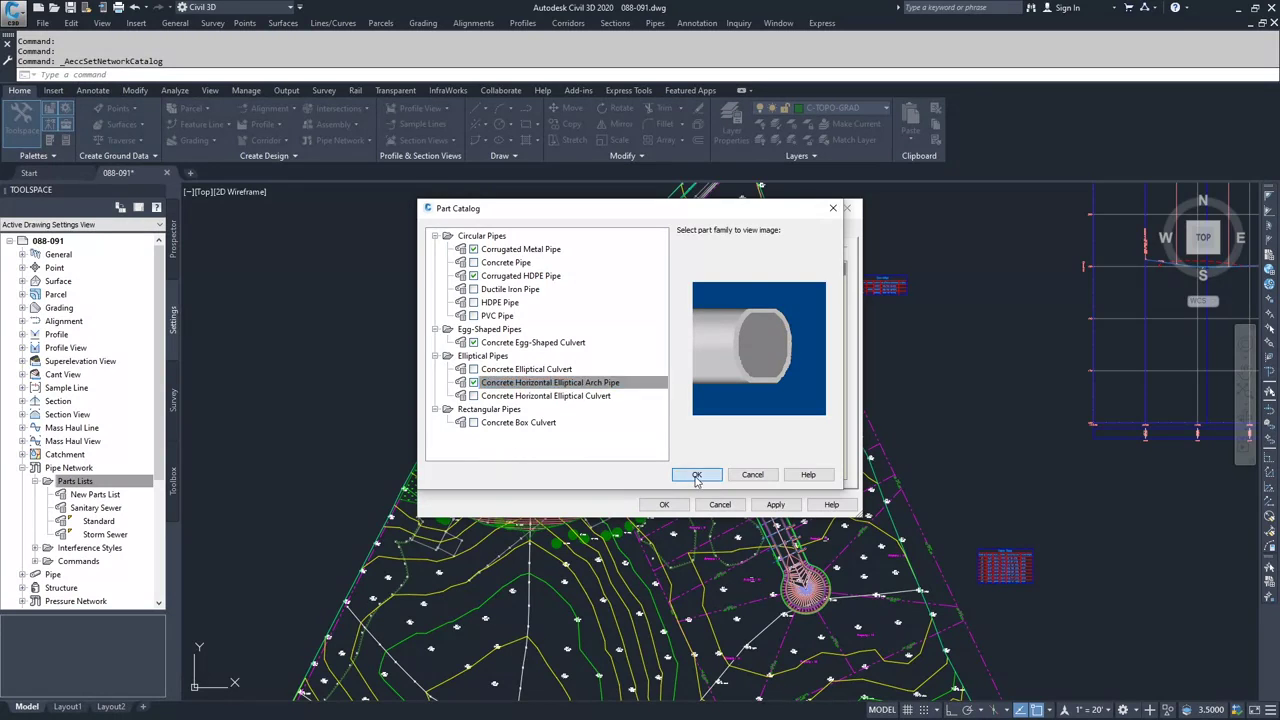
pyautogui.click(443, 271)
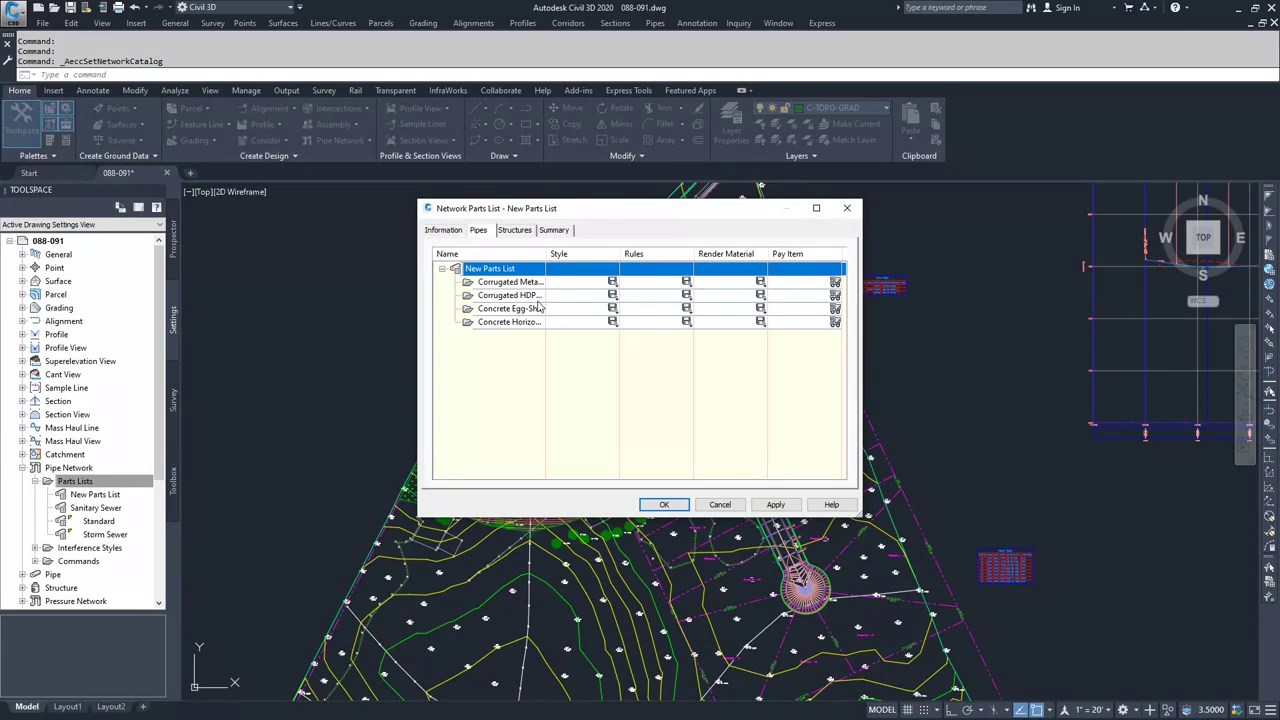
pyautogui.moveTo(545, 258); pyautogui.dragTo(581, 259)
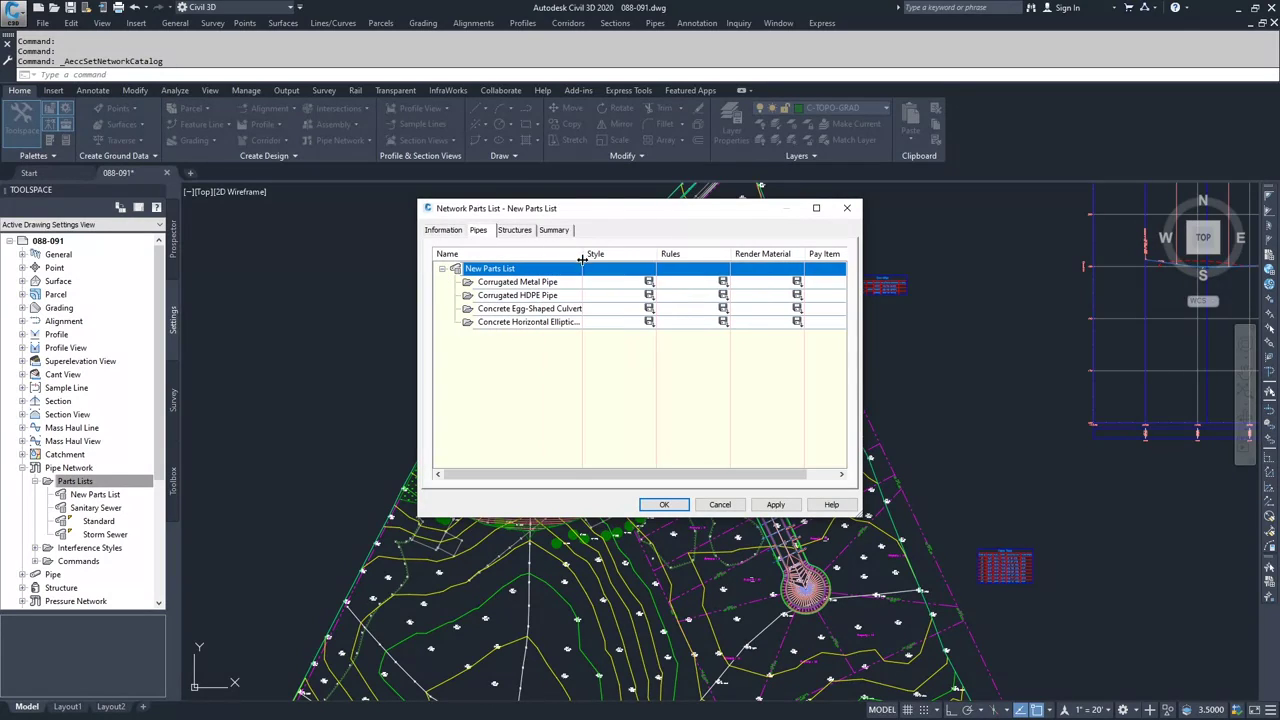
# Add a part size with a 48-inch inner pipe diameter to the Corrugated HDPE Pipe family.
pyautogui.click(526, 301)
pyautogui.rightClick(524, 299)
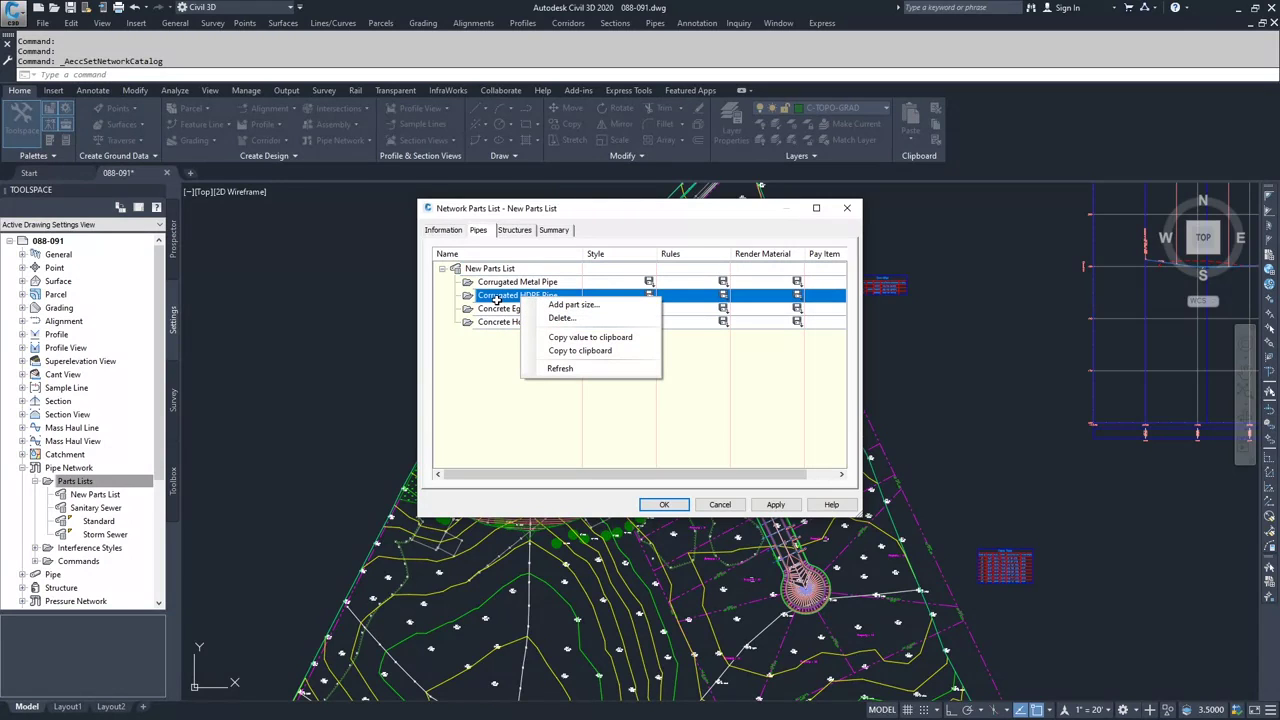
pyautogui.click(554, 305)
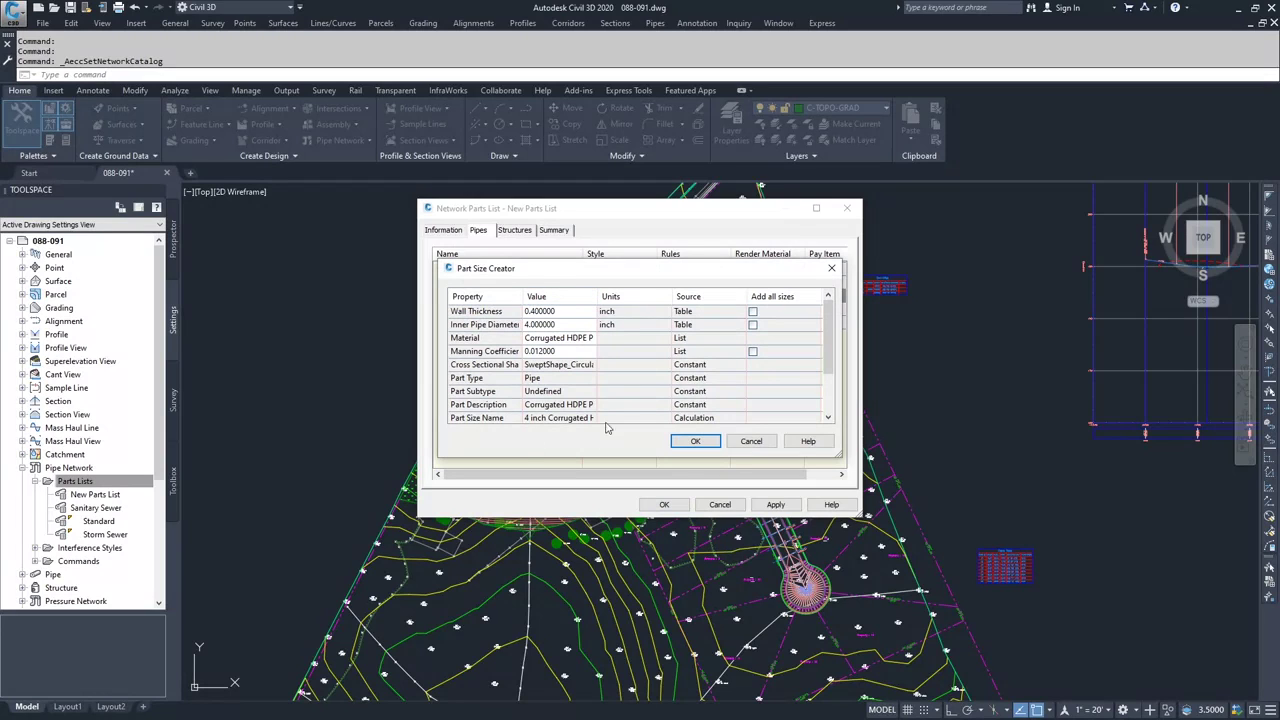
pyautogui.click(552, 324)
pyautogui.click(573, 326)
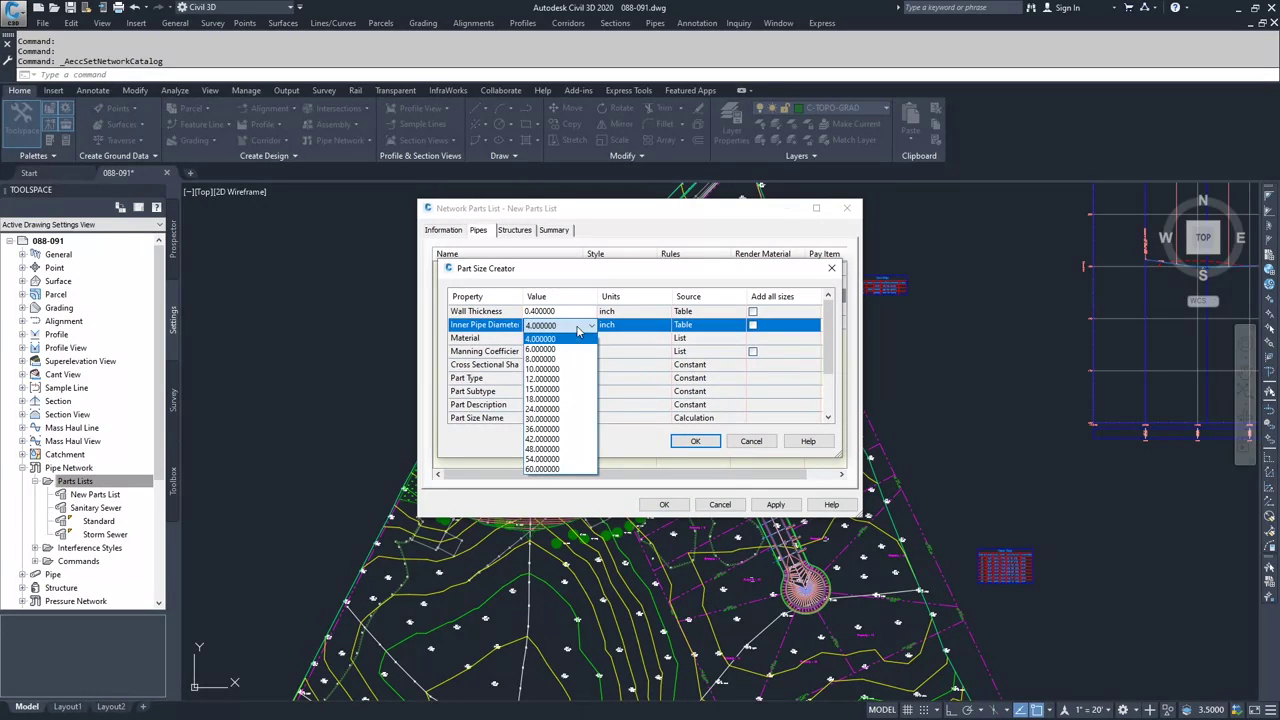
pyautogui.click(560, 449)
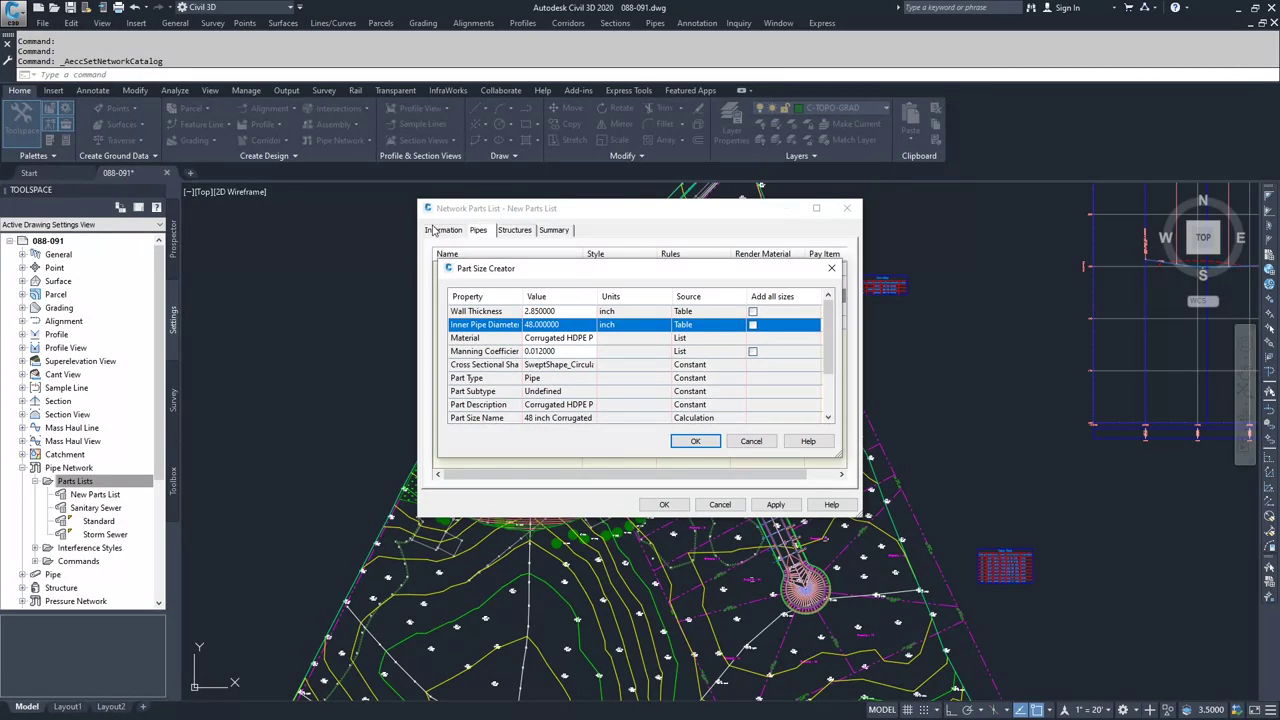
pyautogui.click(550, 341)
pyautogui.click(562, 354)
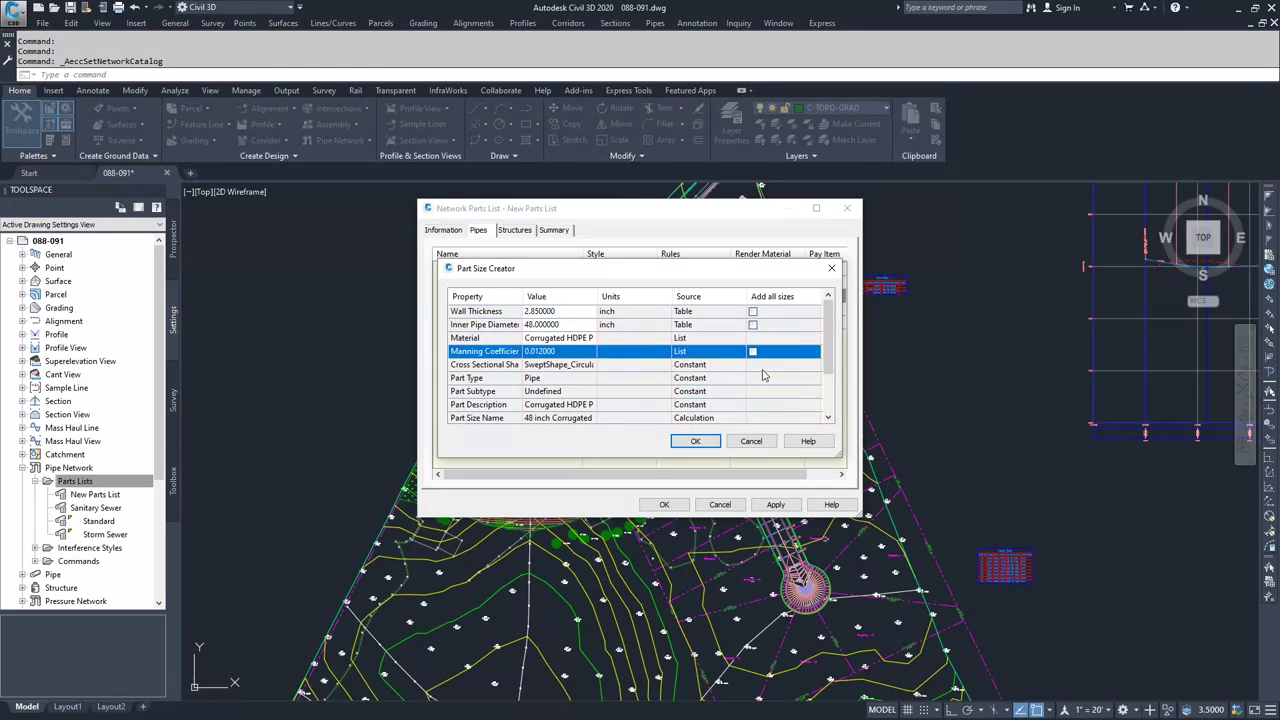
pyautogui.moveTo(832, 356); pyautogui.dragTo(816, 403)
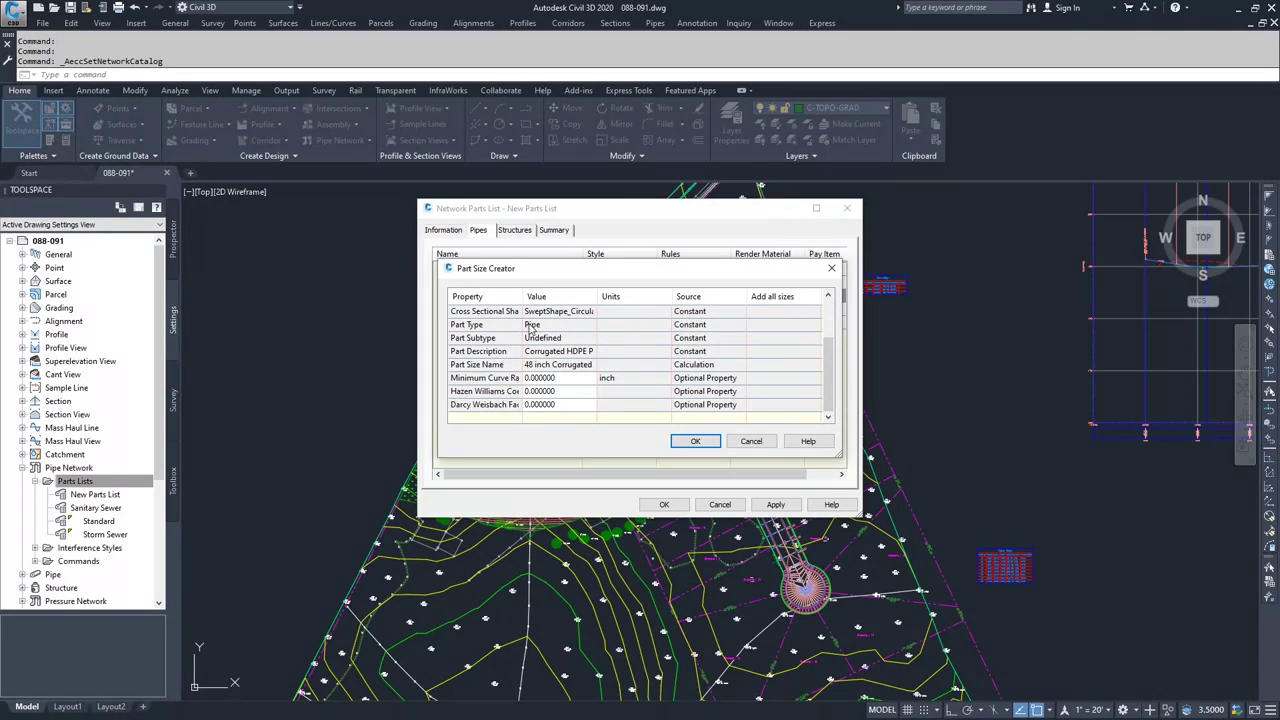
pyautogui.click(705, 443)
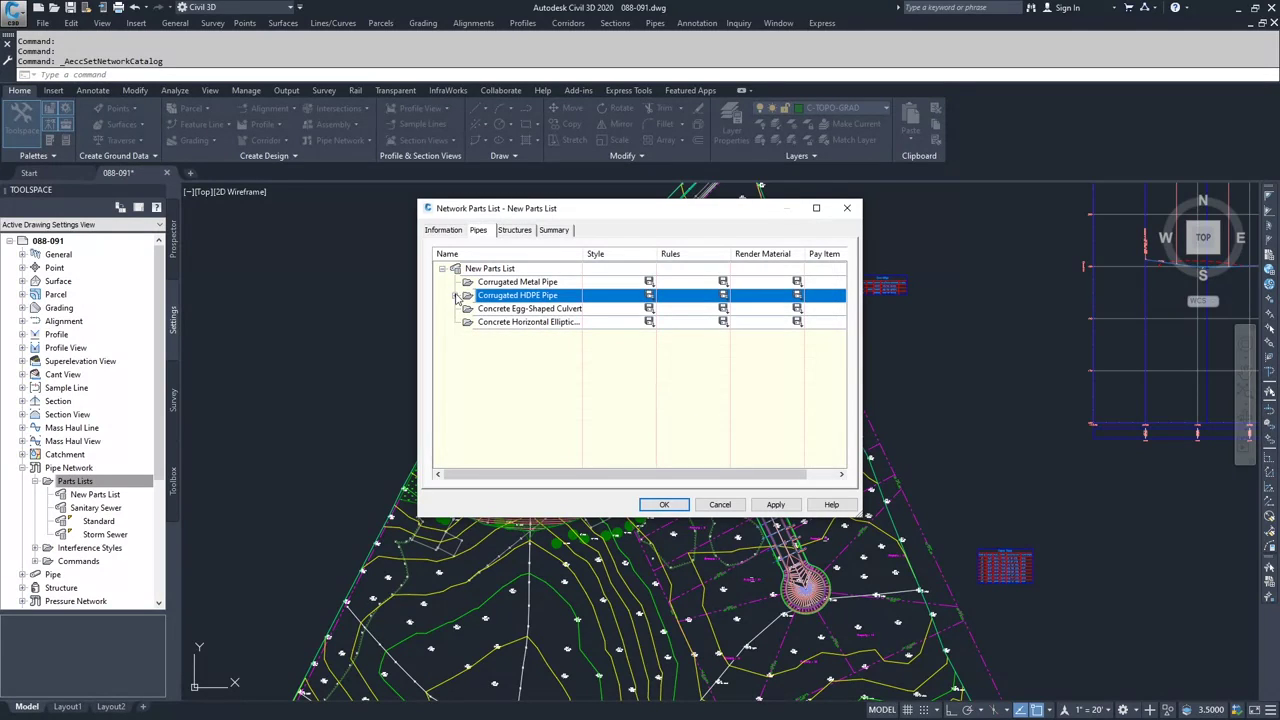
pyautogui.click(455, 297)
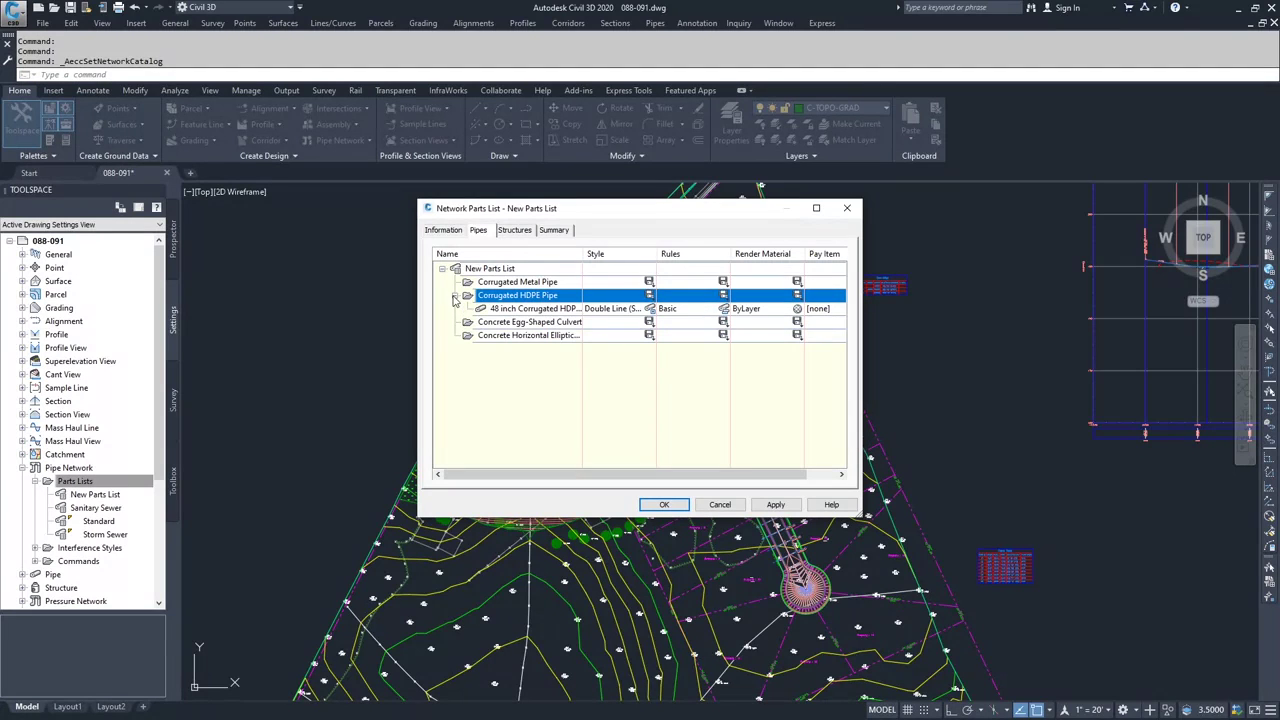
# Edit the 48 inch Corrugated HDPE Pipe size, setting its inner pipe diameter to 8 inches.
pyautogui.click(538, 310)
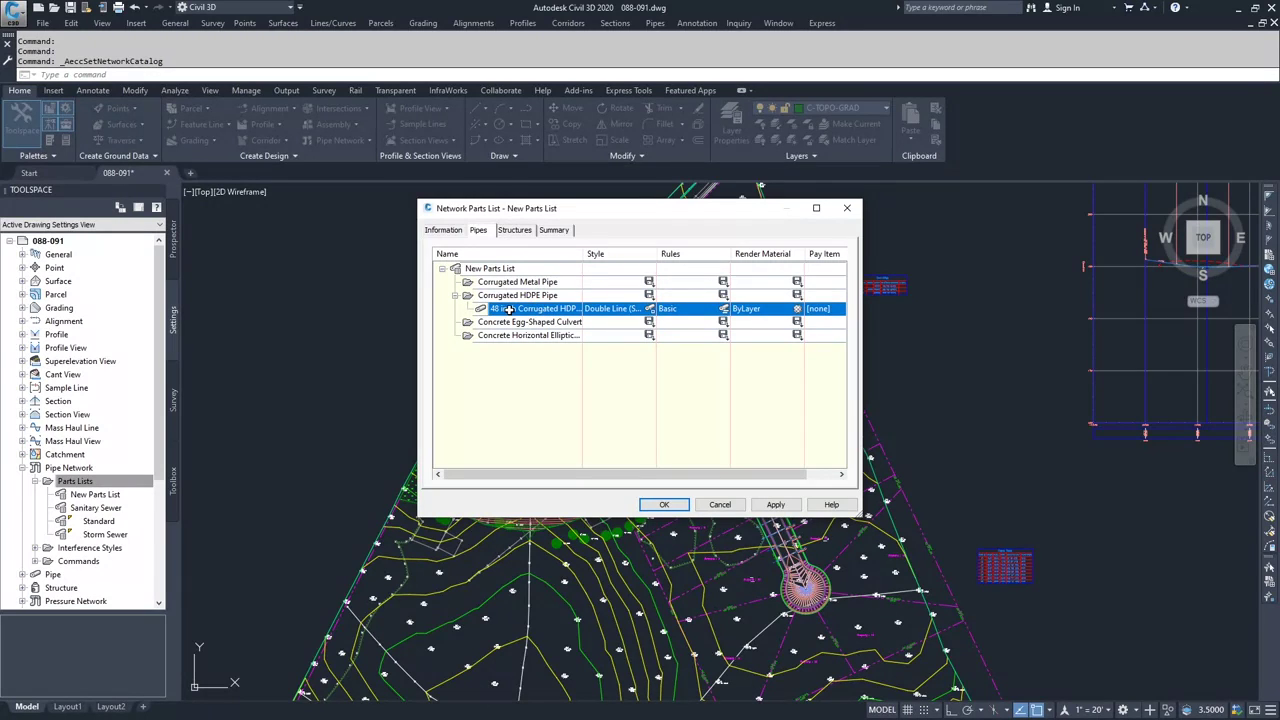
pyautogui.rightClick(506, 311)
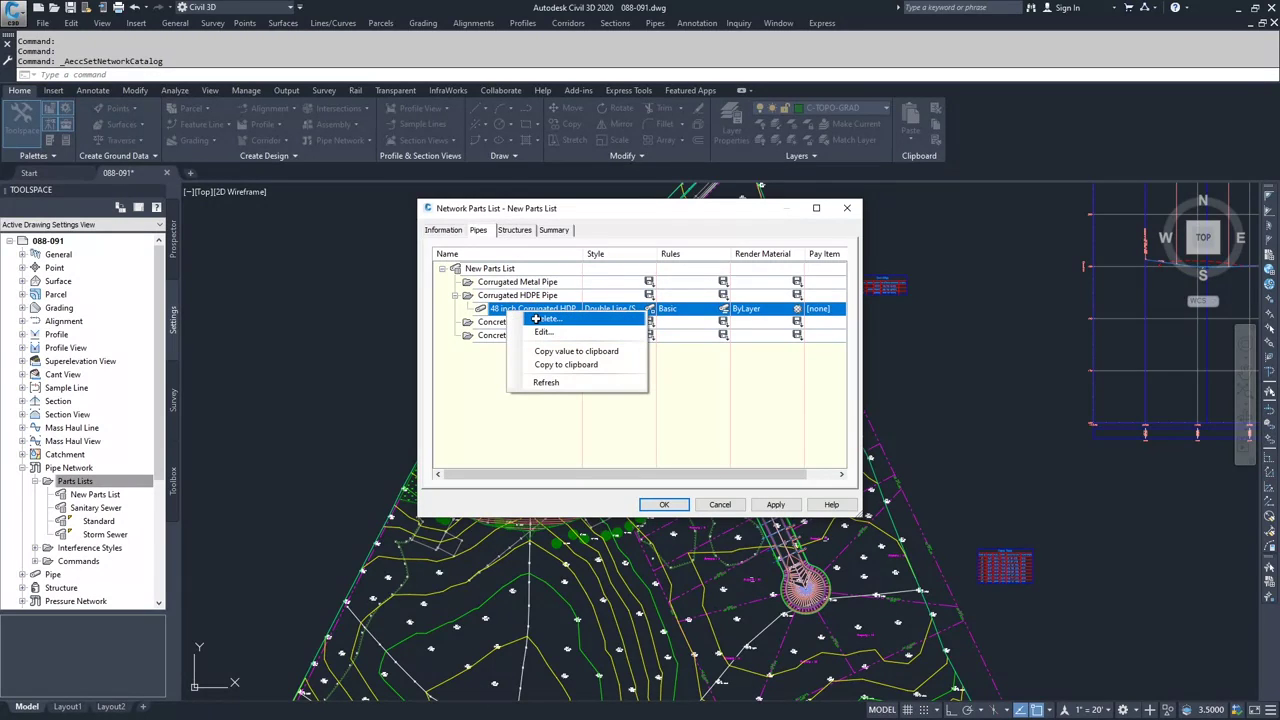
pyautogui.click(542, 331)
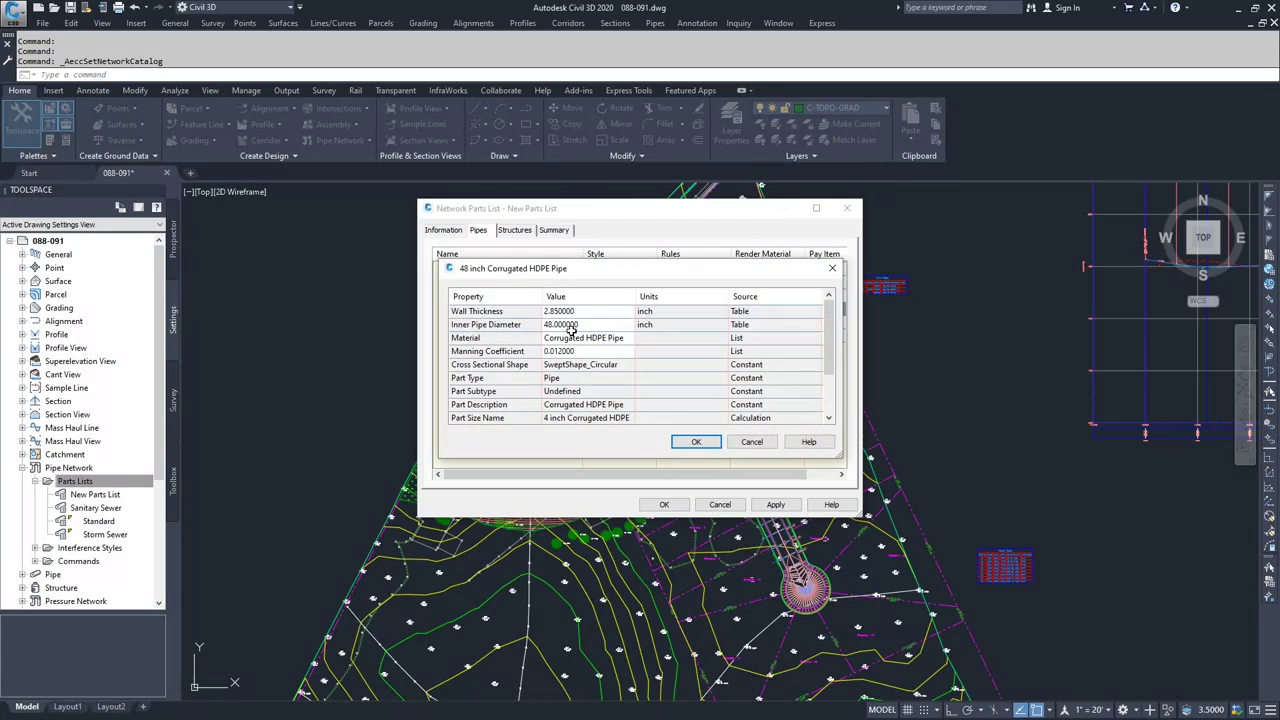
pyautogui.click(572, 328)
pyautogui.click(572, 328)
pyautogui.click(568, 356)
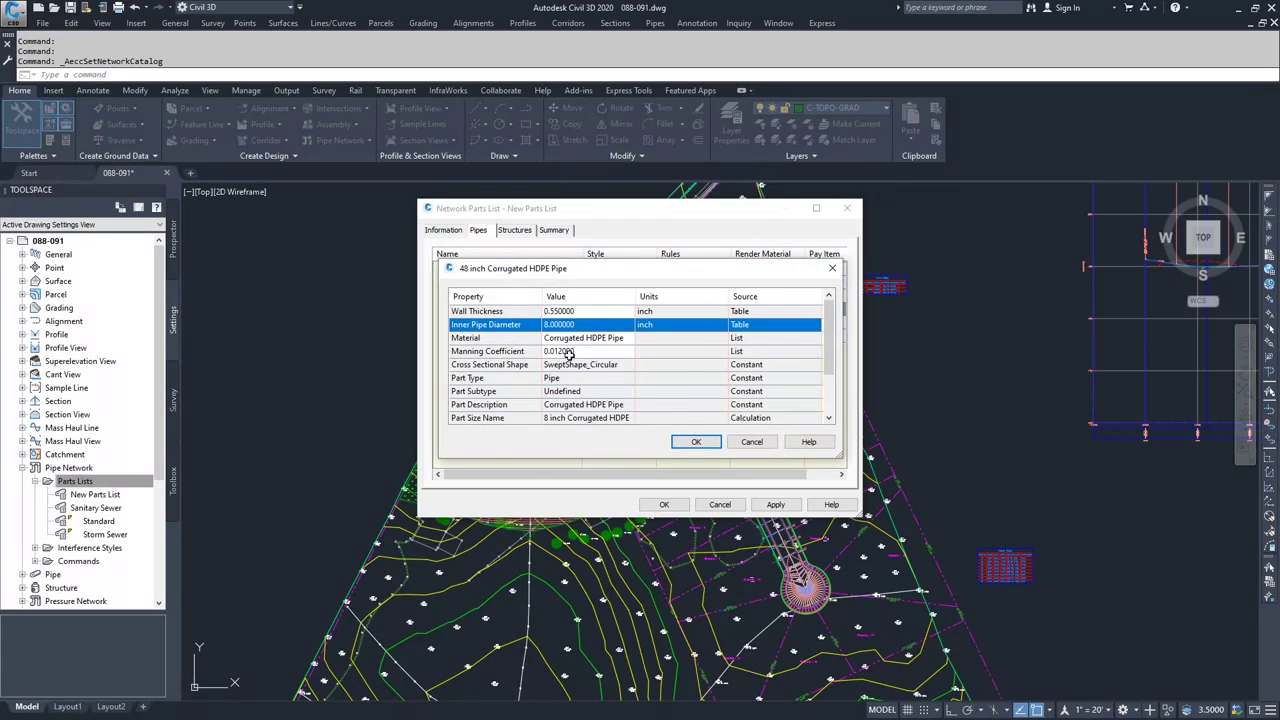
pyautogui.click(694, 441)
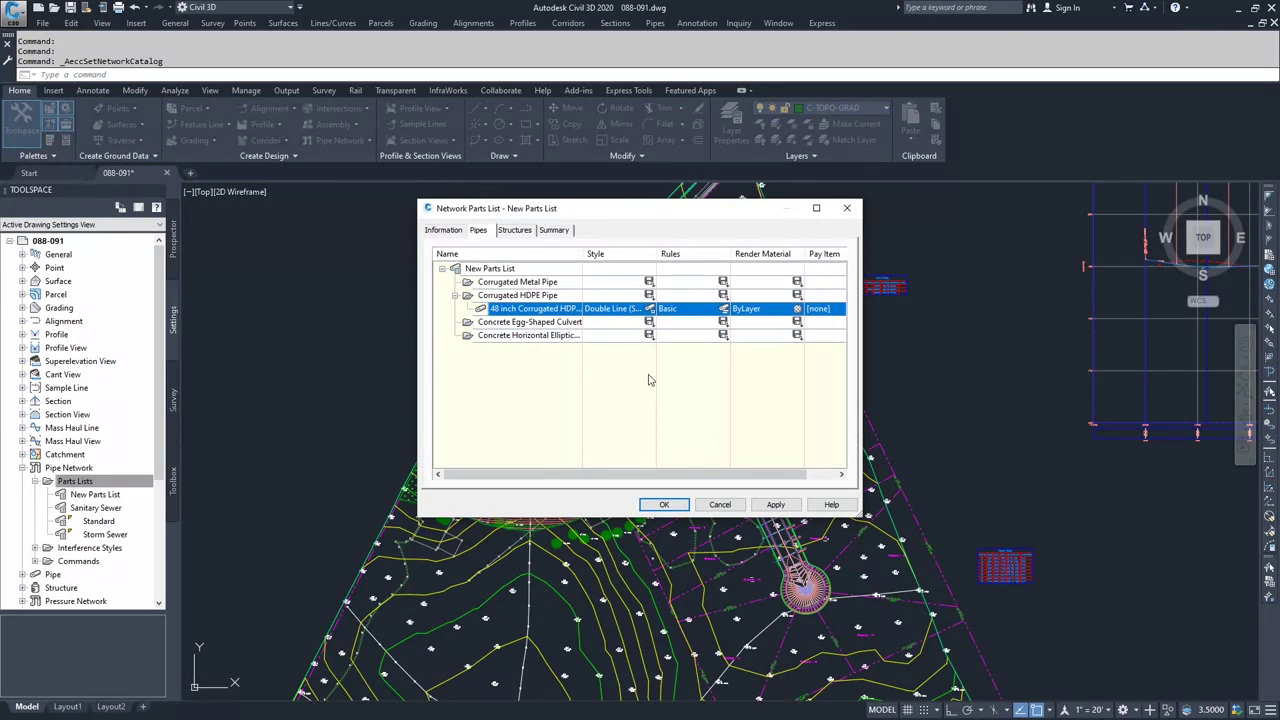
# Check the edited Corrugated HDPE pipe's properties, including its part size name, and leave them without saving changes.
pyautogui.rightClick(521, 309)
pyautogui.click(545, 331)
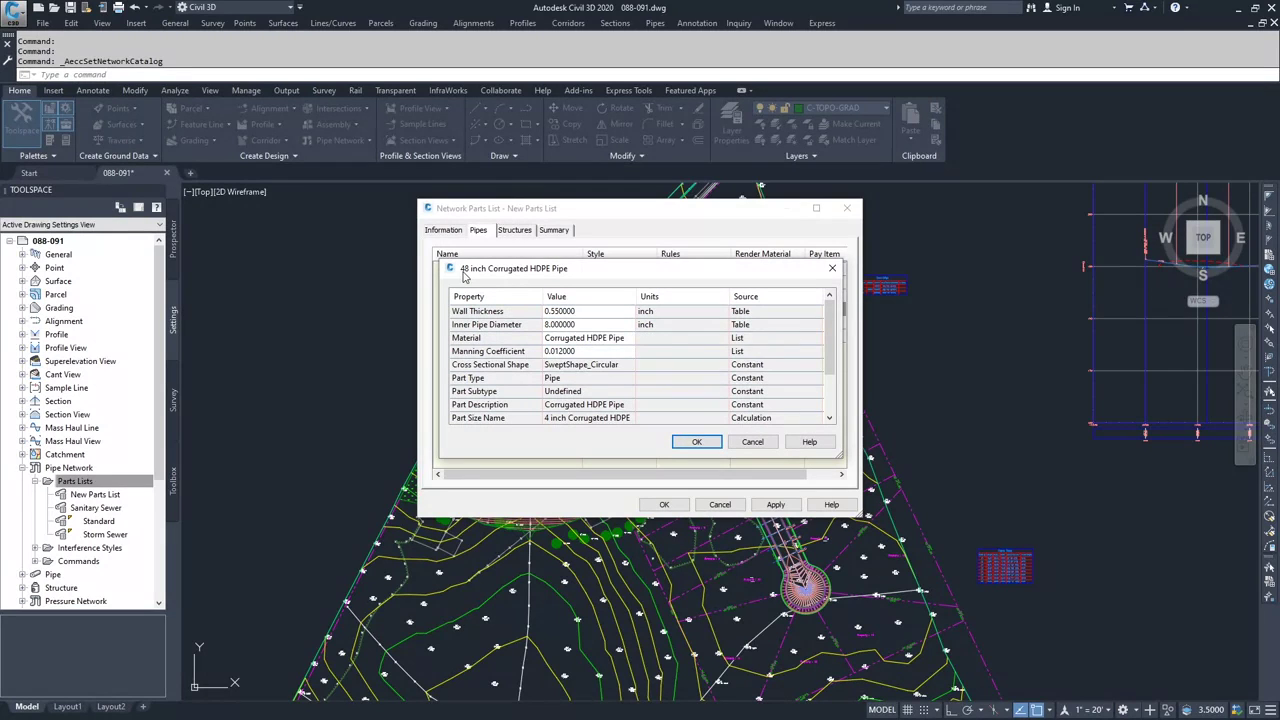
pyautogui.scroll(-2, 577, 372)
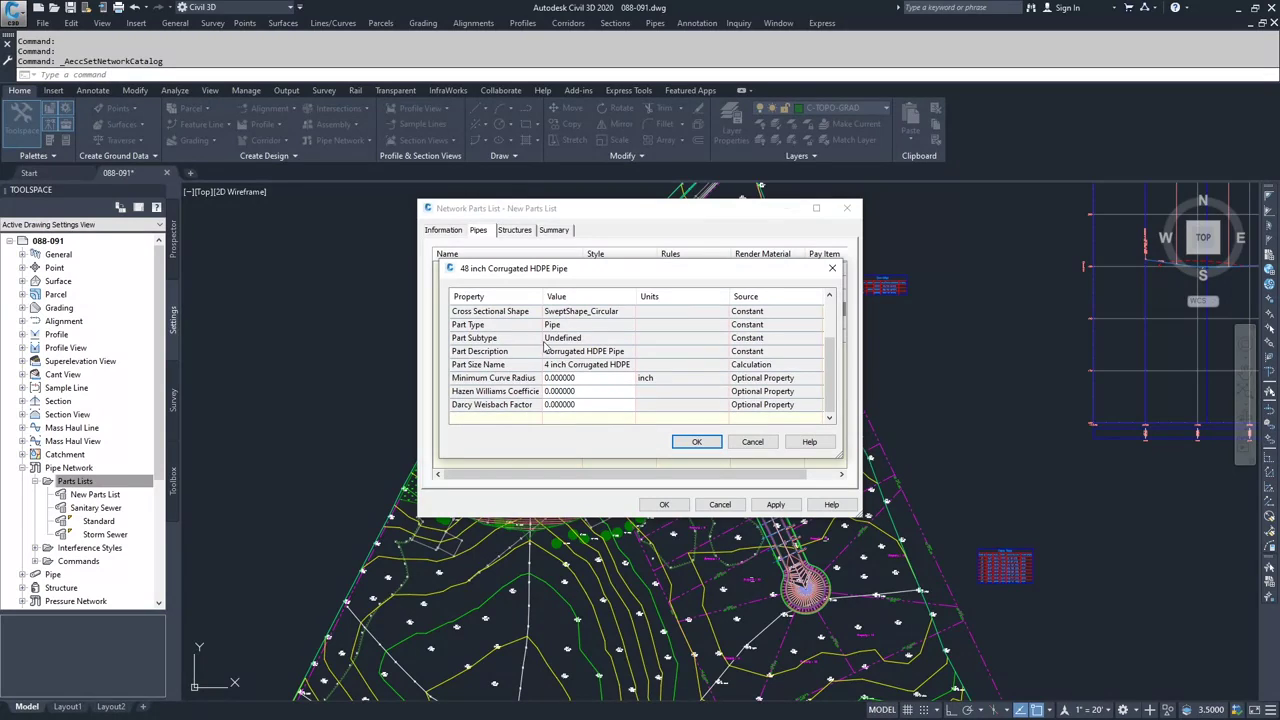
pyautogui.click(753, 442)
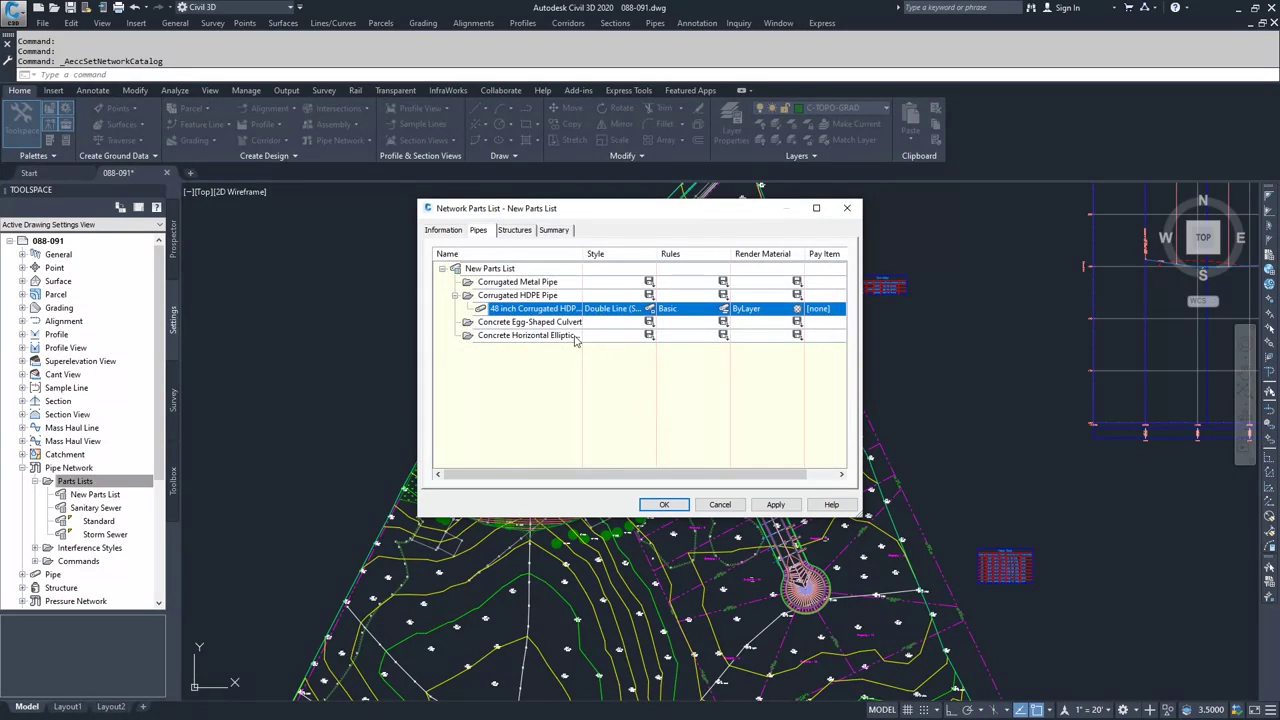
# Delete the 48 inch Corrugated HDPE Pipe size from its family.
pyautogui.rightClick(513, 311)
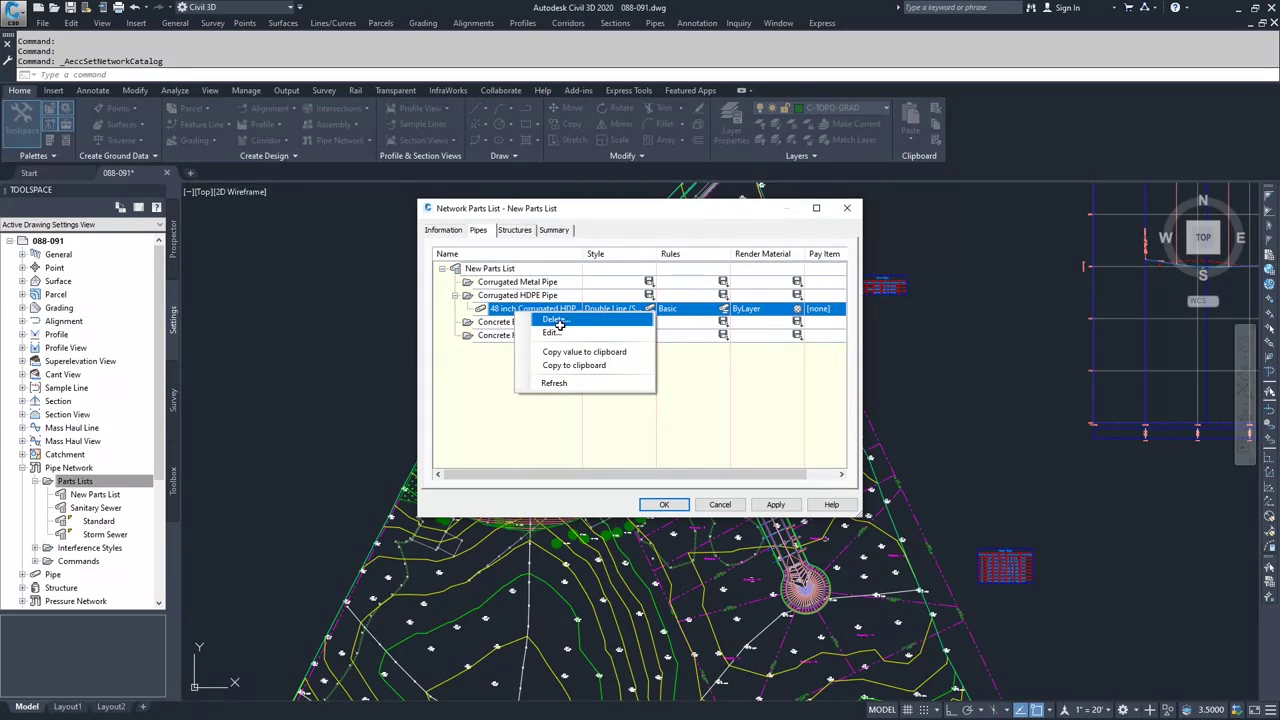
pyautogui.click(557, 320)
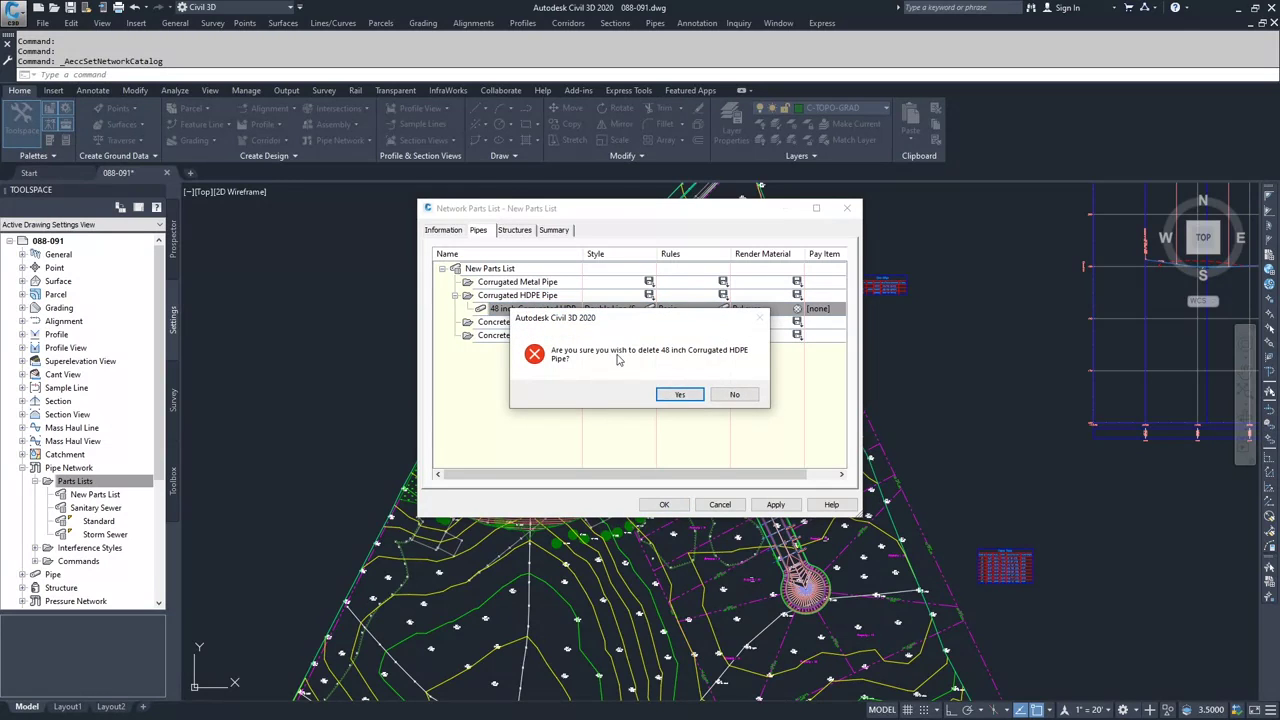
pyautogui.click(681, 395)
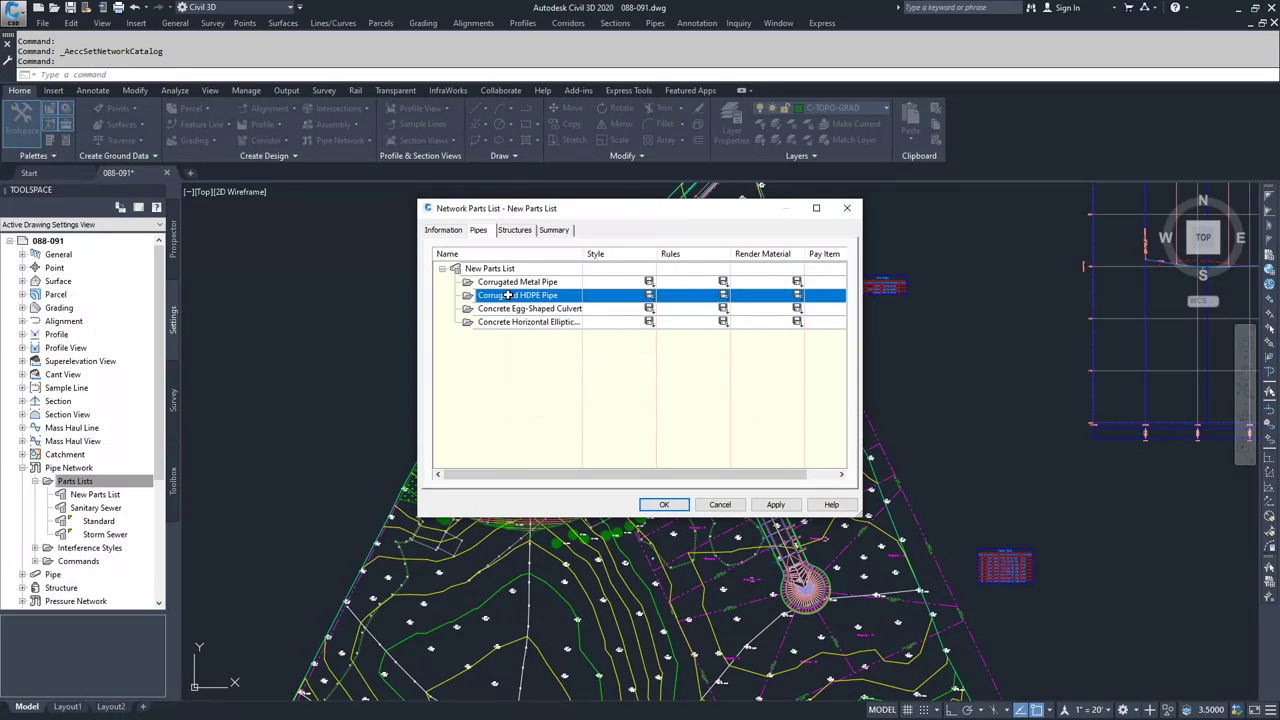
# Add a part size with an 8-inch inner pipe diameter to the Corrugated HDPE Pipe family.
pyautogui.rightClick(508, 295)
pyautogui.click(532, 304)
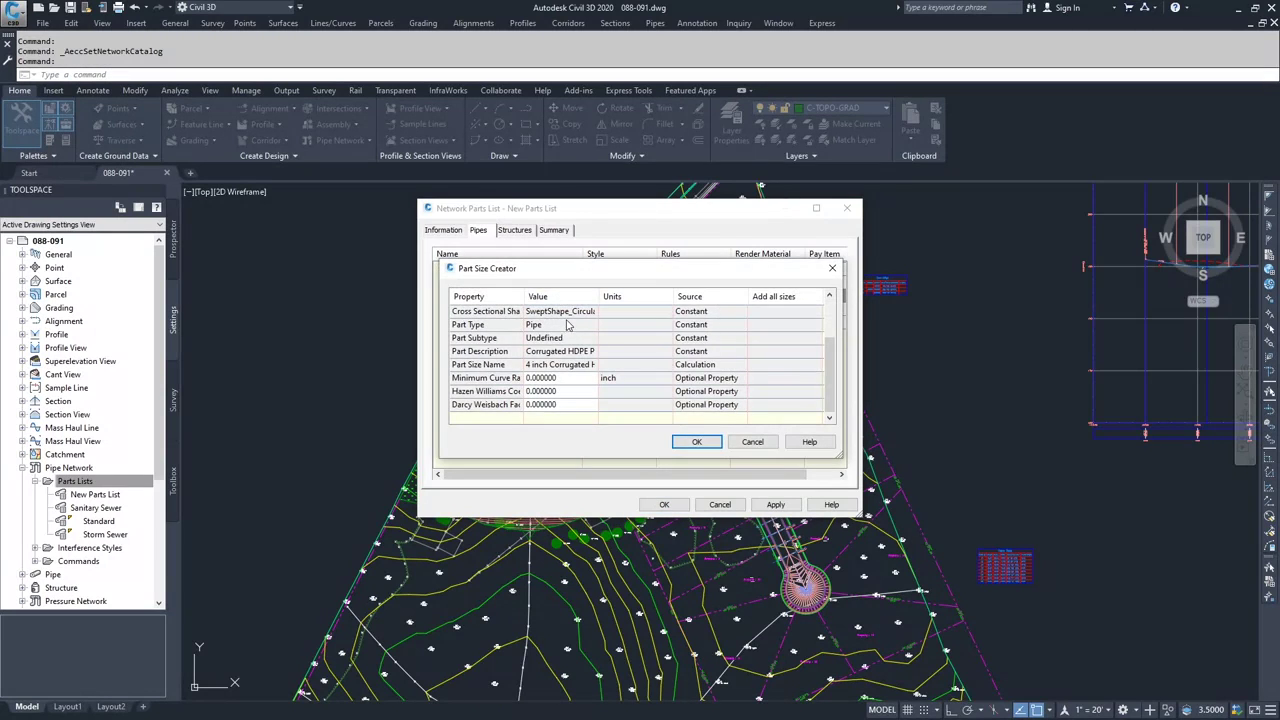
pyautogui.scroll(2, 567, 330)
pyautogui.click(561, 324)
pyautogui.click(578, 325)
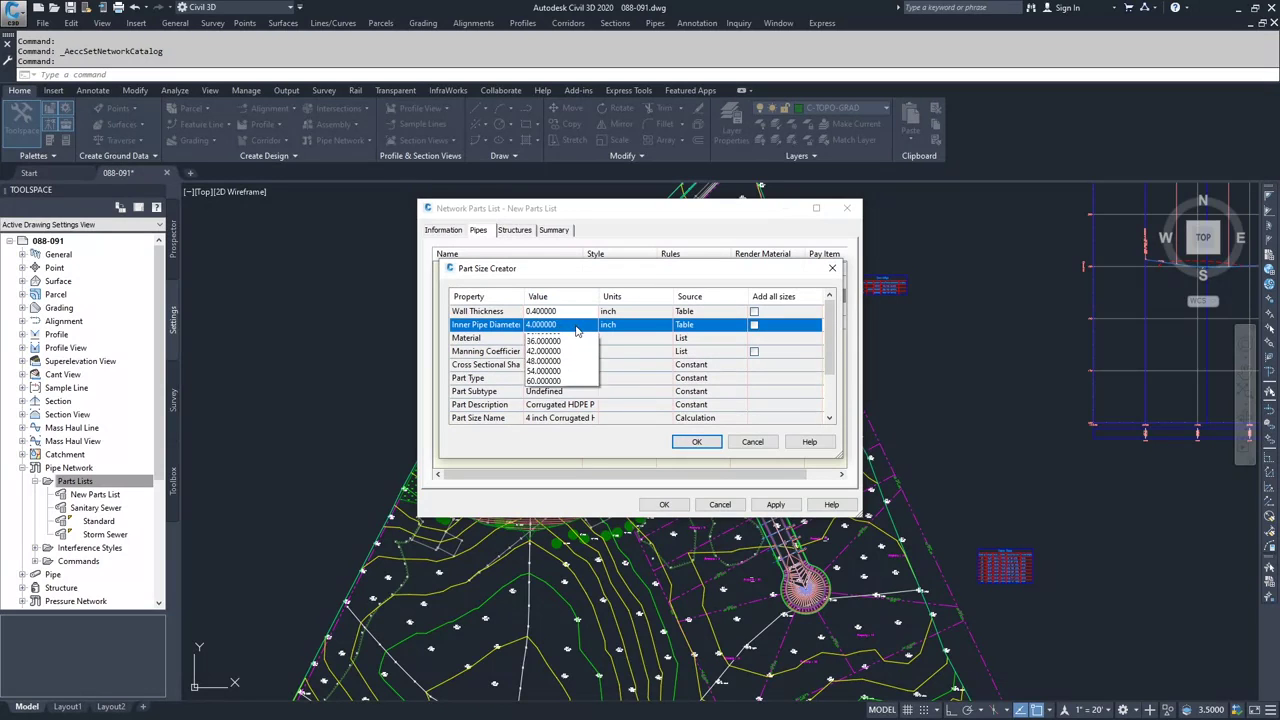
pyautogui.click(561, 355)
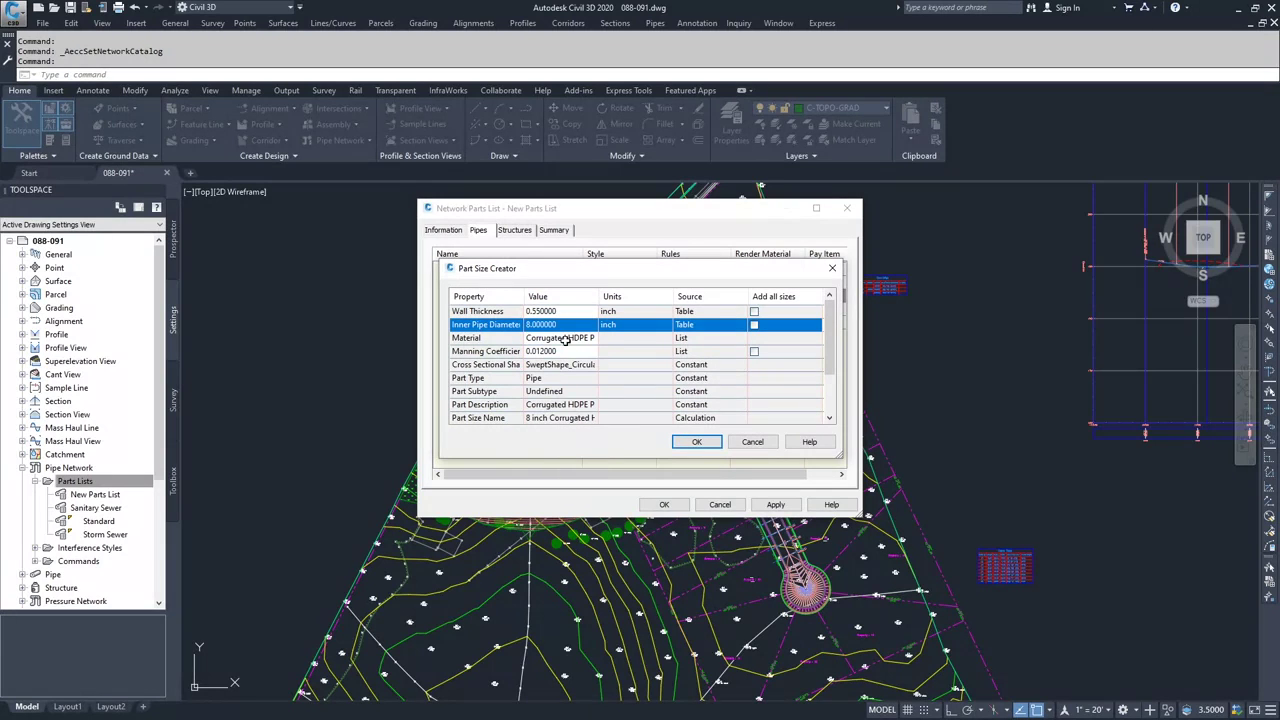
pyautogui.click(697, 441)
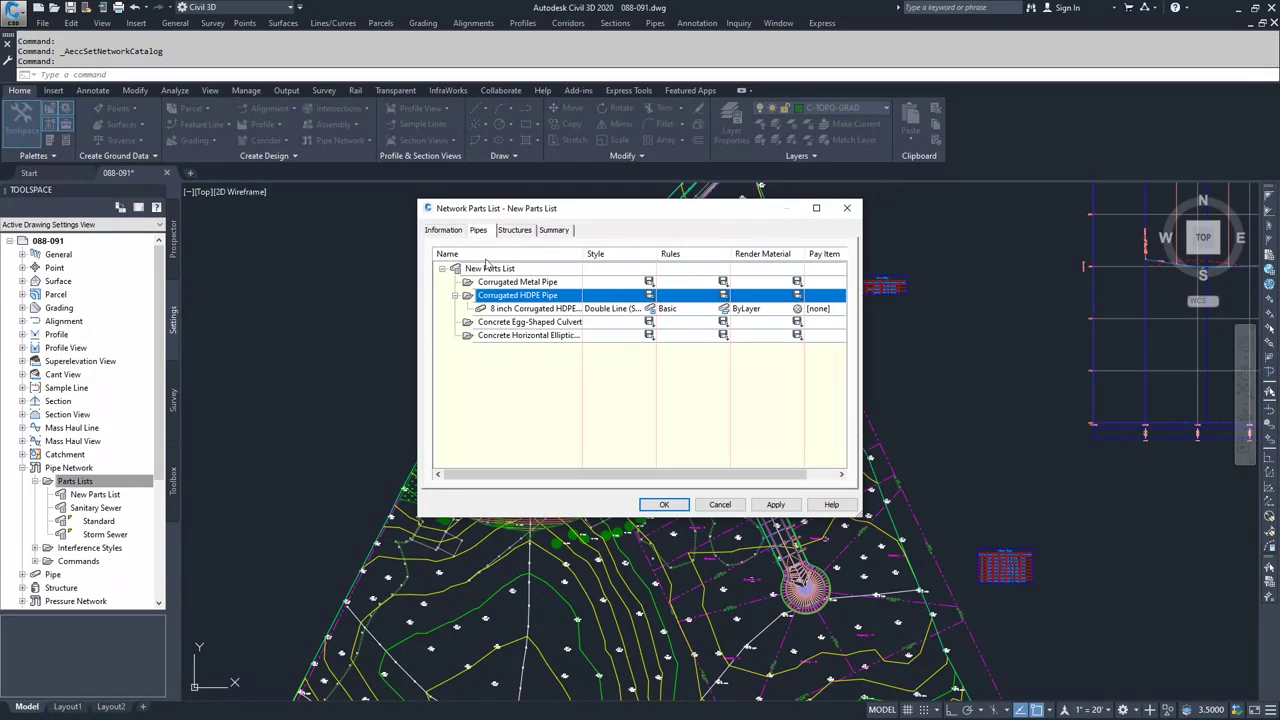
# Examine the structures in the new parts list, including the contents of the Null Structure family.
pyautogui.click(516, 231)
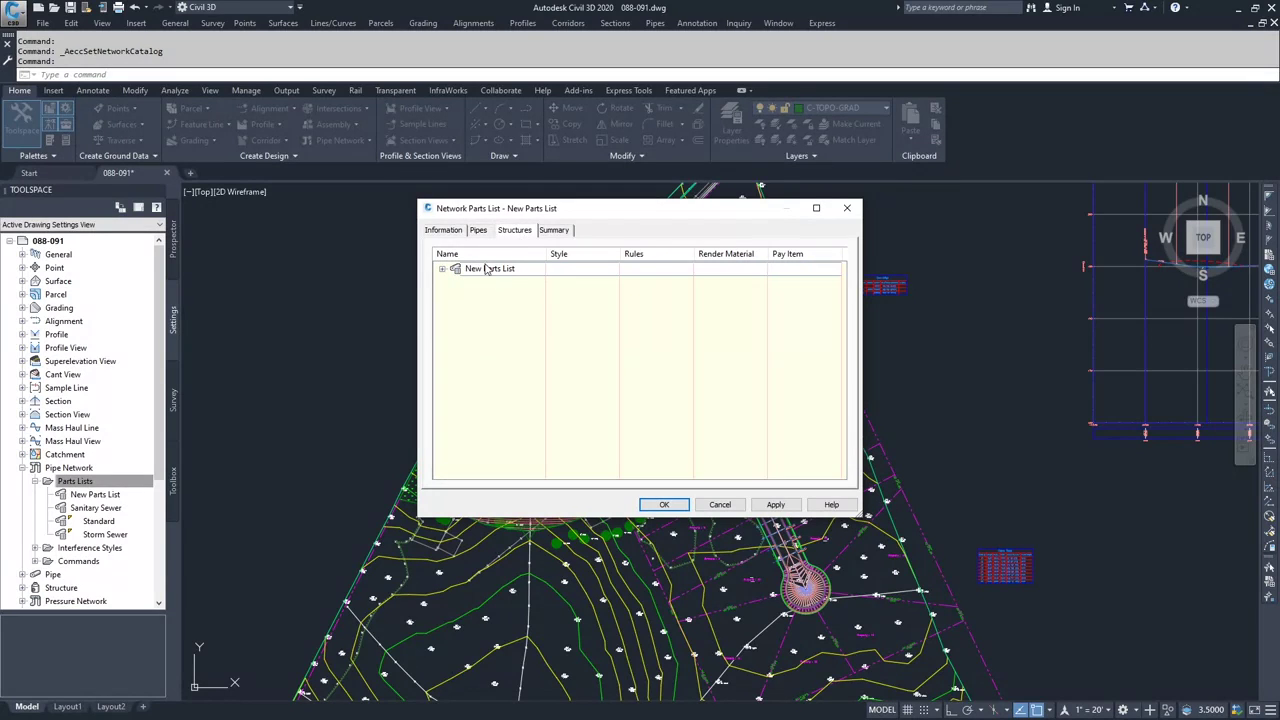
pyautogui.click(442, 270)
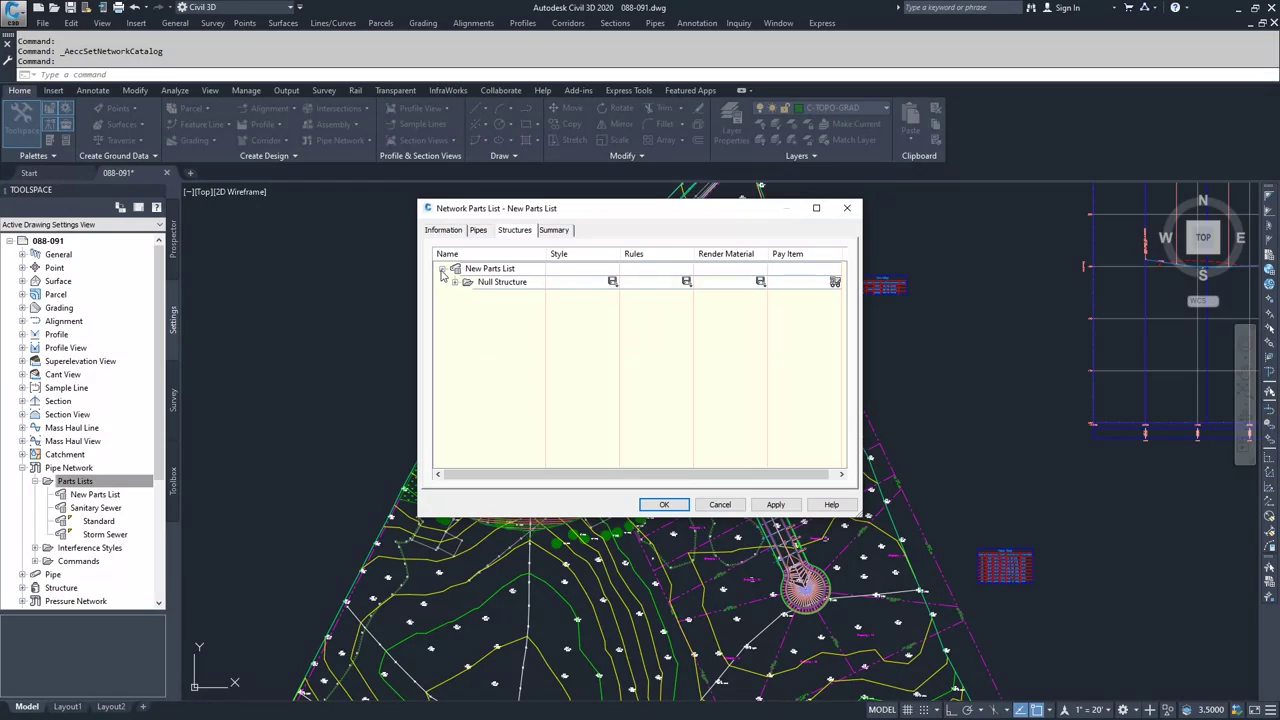
pyautogui.click(498, 282)
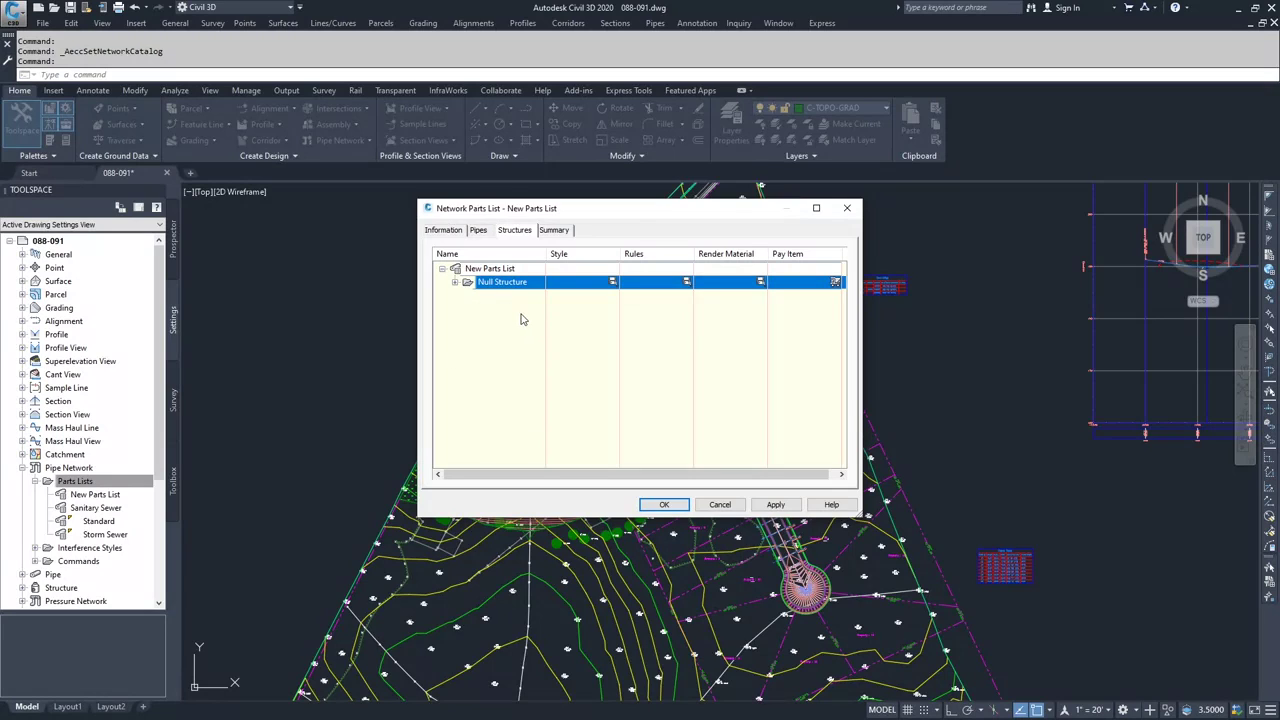
pyautogui.click(455, 282)
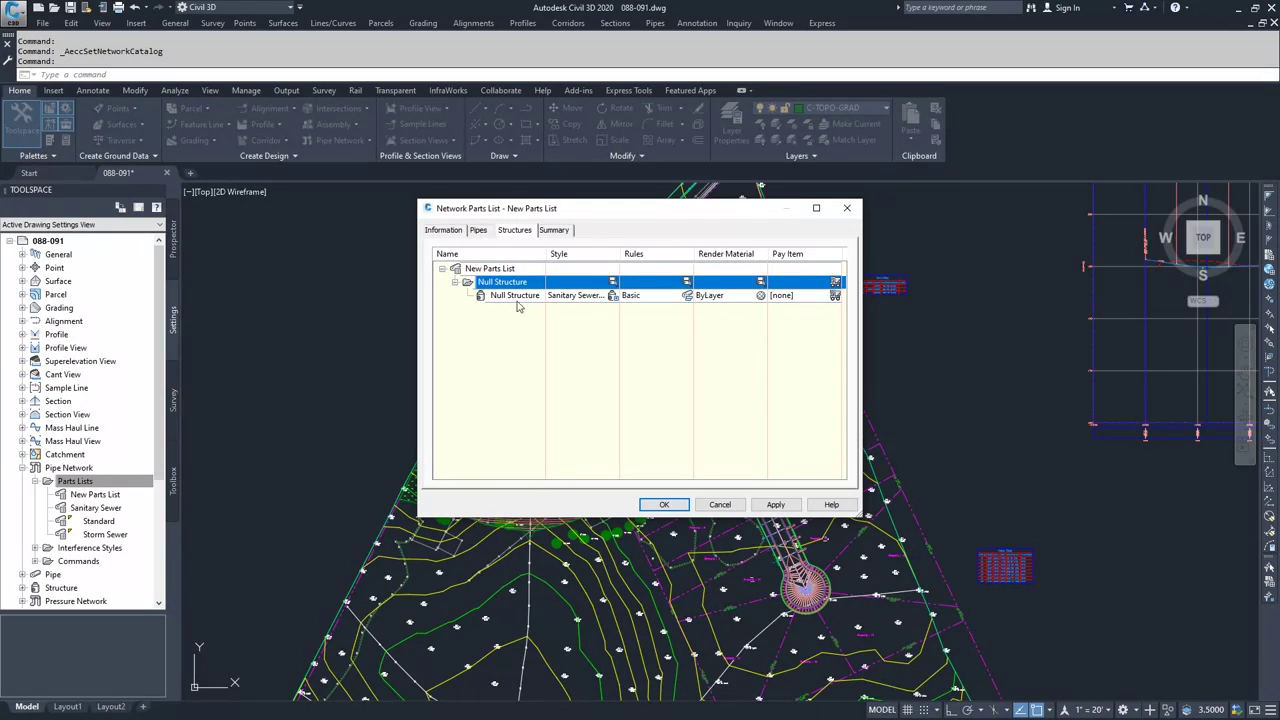
# Add the Concrete Rectangular Winged Headwall, Concrete Rectangular Headwall Variable Height and Concrete Rectangular Box Culvert Headwall families to the new parts list's structures.
pyautogui.click(492, 268)
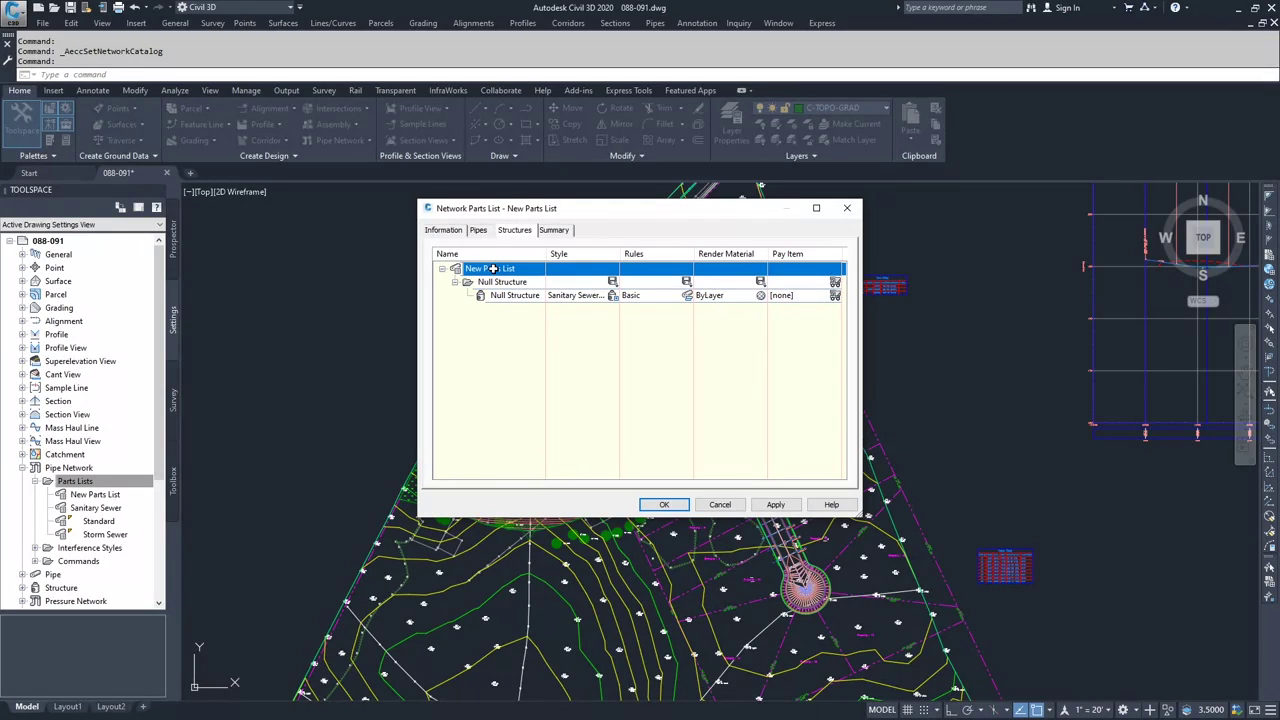
pyautogui.rightClick(490, 268)
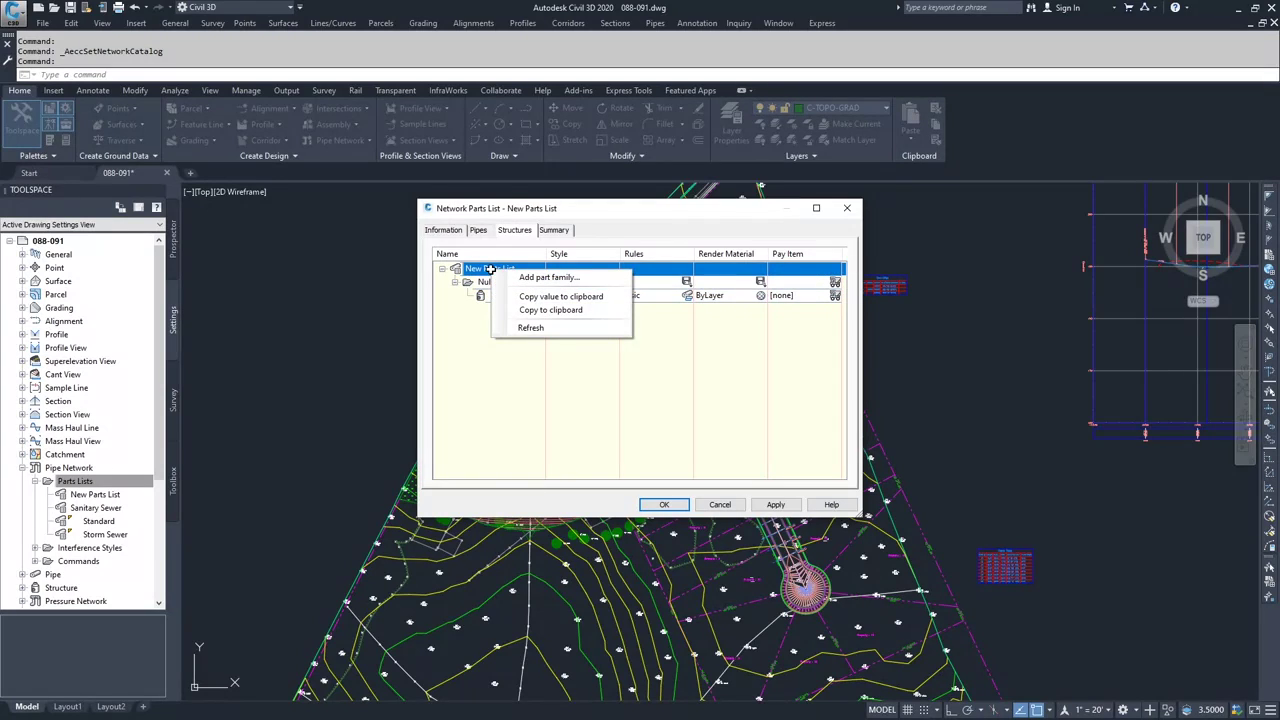
pyautogui.click(537, 279)
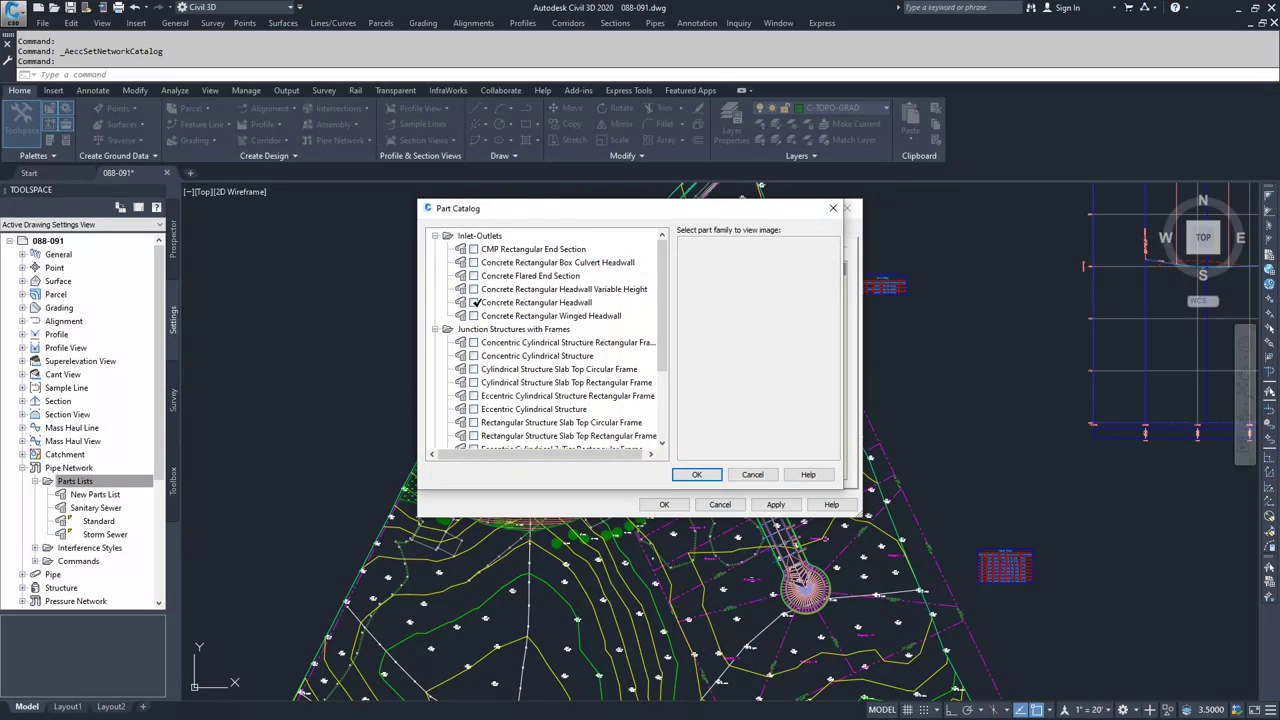
pyautogui.click(474, 315)
pyautogui.click(474, 289)
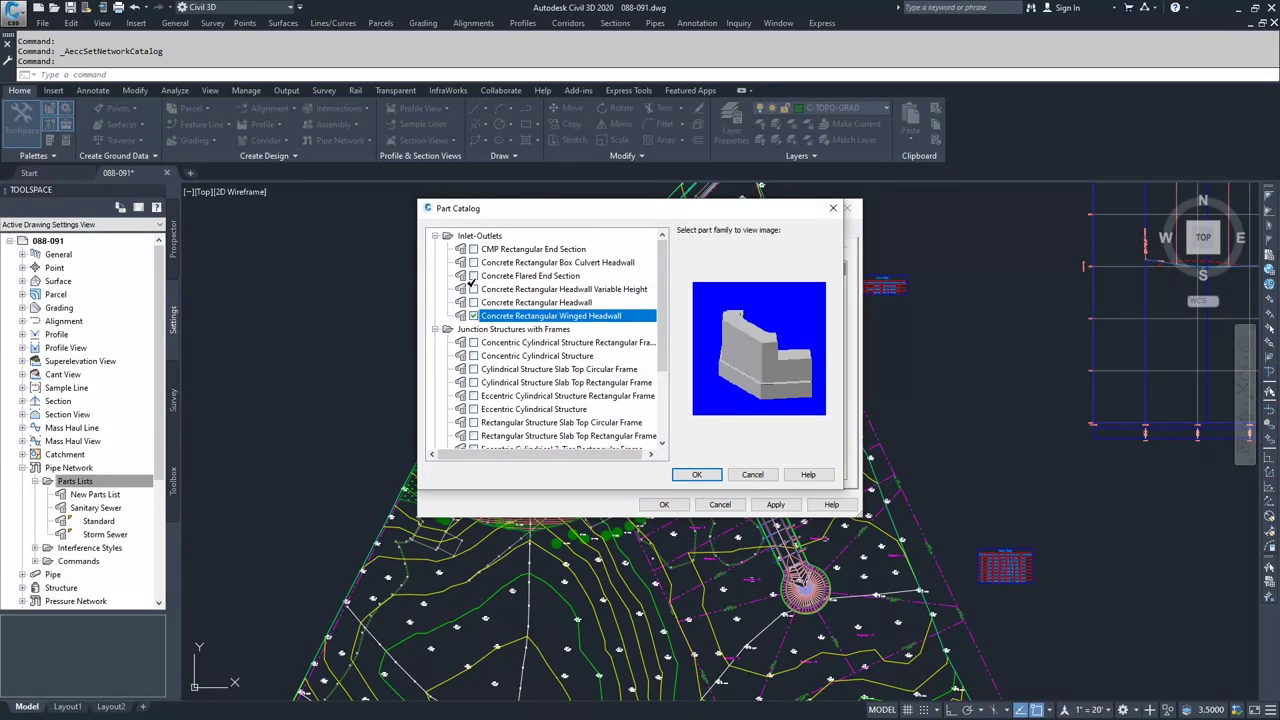
pyautogui.click(474, 262)
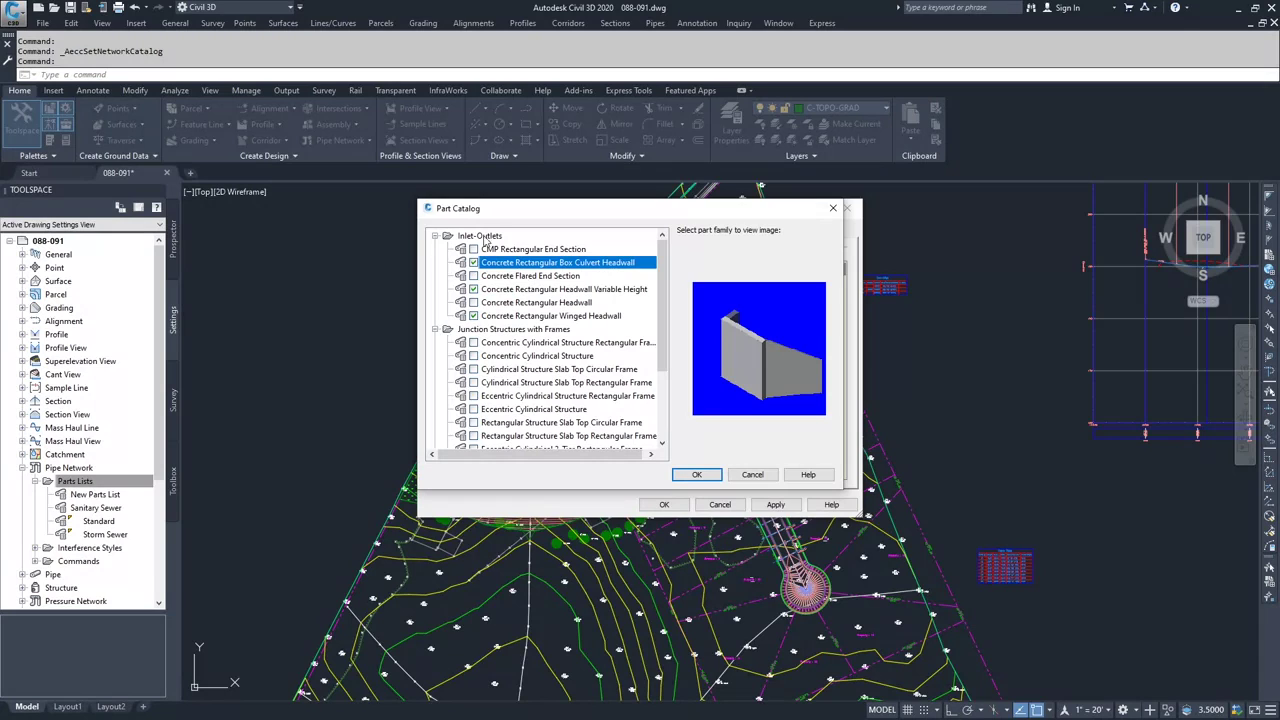
pyautogui.click(697, 474)
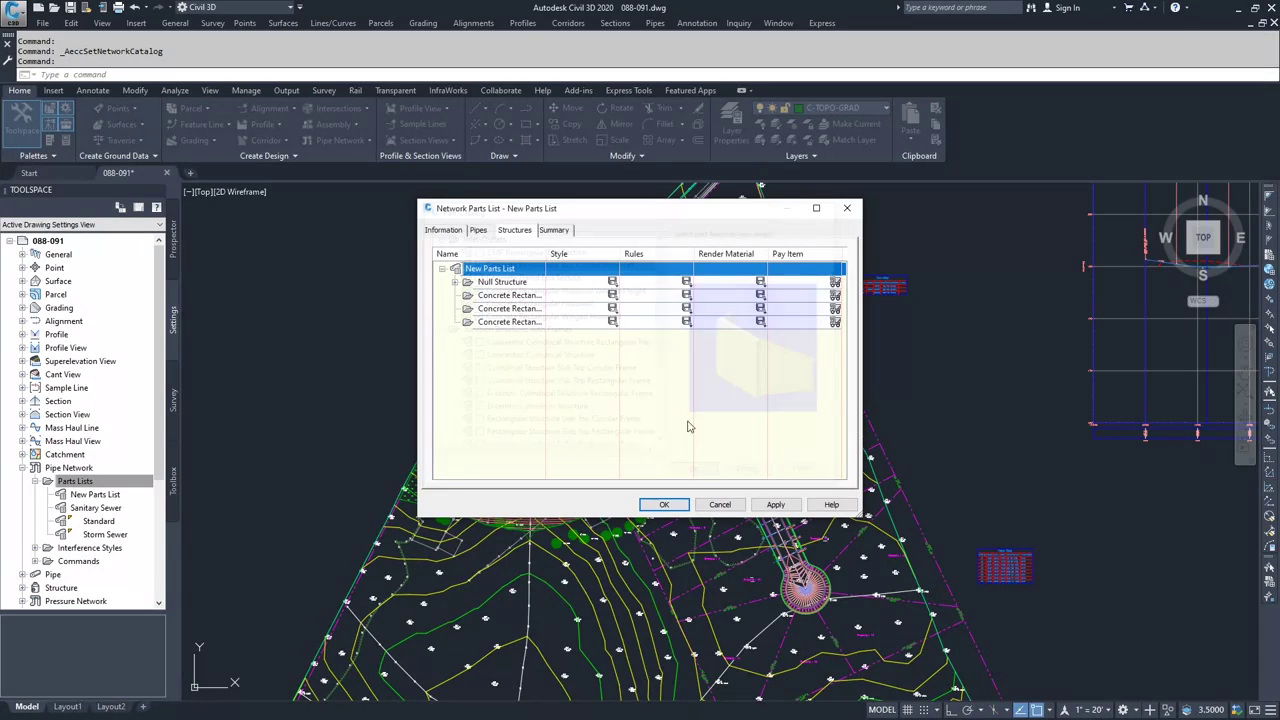
# Widen the Name column of the structures list to make the headwall family names readable.
pyautogui.click(455, 285)
pyautogui.click(443, 269)
pyautogui.click(443, 269)
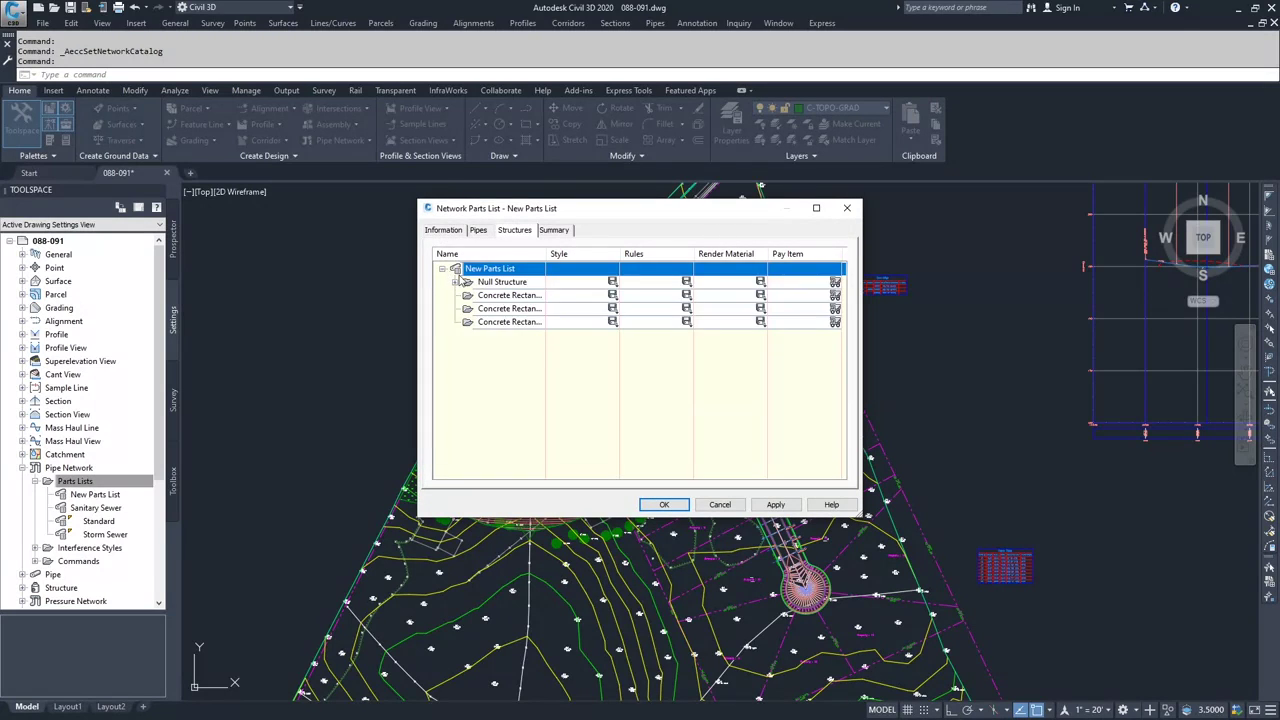
pyautogui.click(501, 297)
pyautogui.click(547, 268)
pyautogui.moveTo(547, 254); pyautogui.dragTo(631, 255)
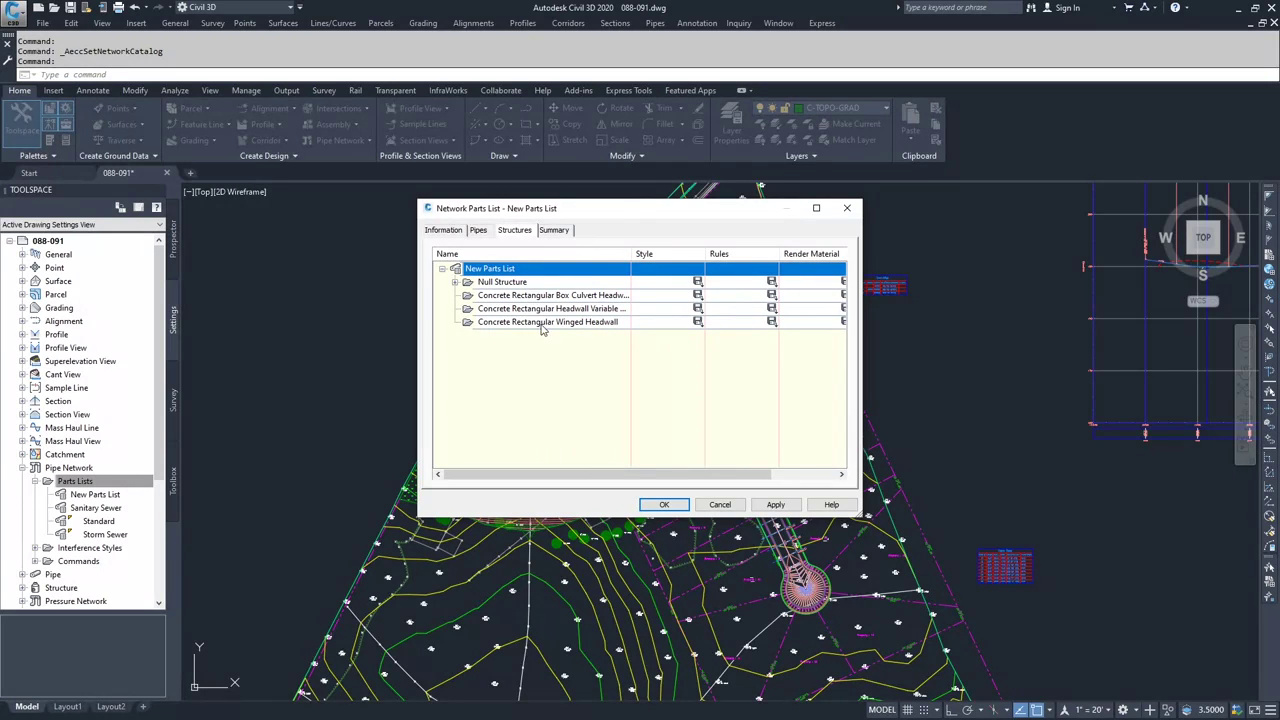
# Add a part size with the default dimensions to the Concrete Rectangular Box Culvert Headwall family and close the new parts list without saving.
pyautogui.rightClick(517, 296)
pyautogui.click(532, 304)
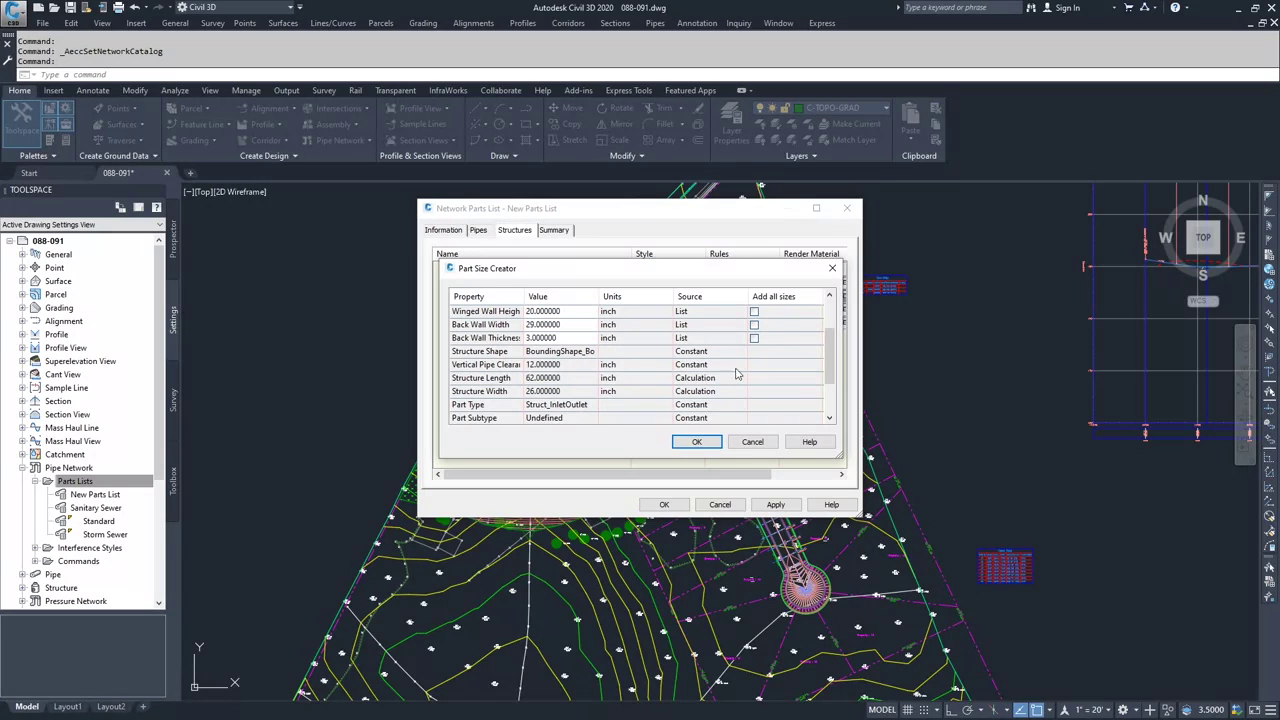
pyautogui.scroll(-1, 828, 370)
pyautogui.scroll(-3, 828, 370)
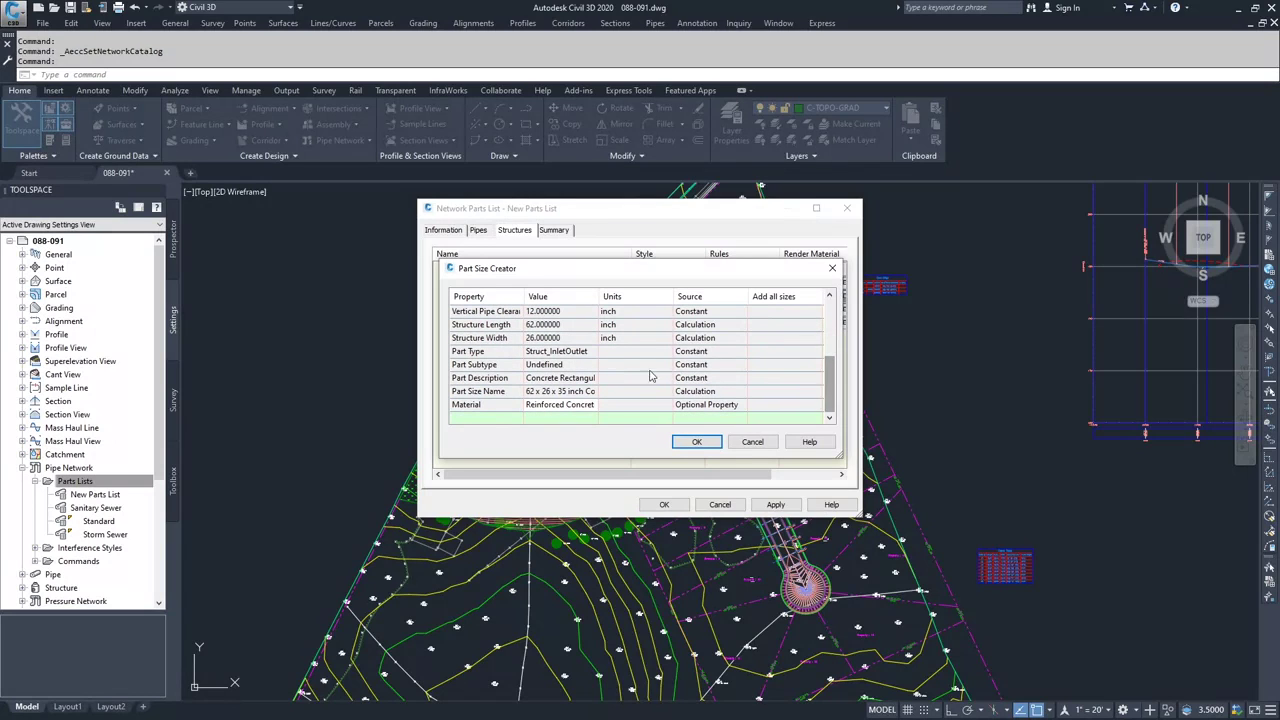
pyautogui.click(697, 442)
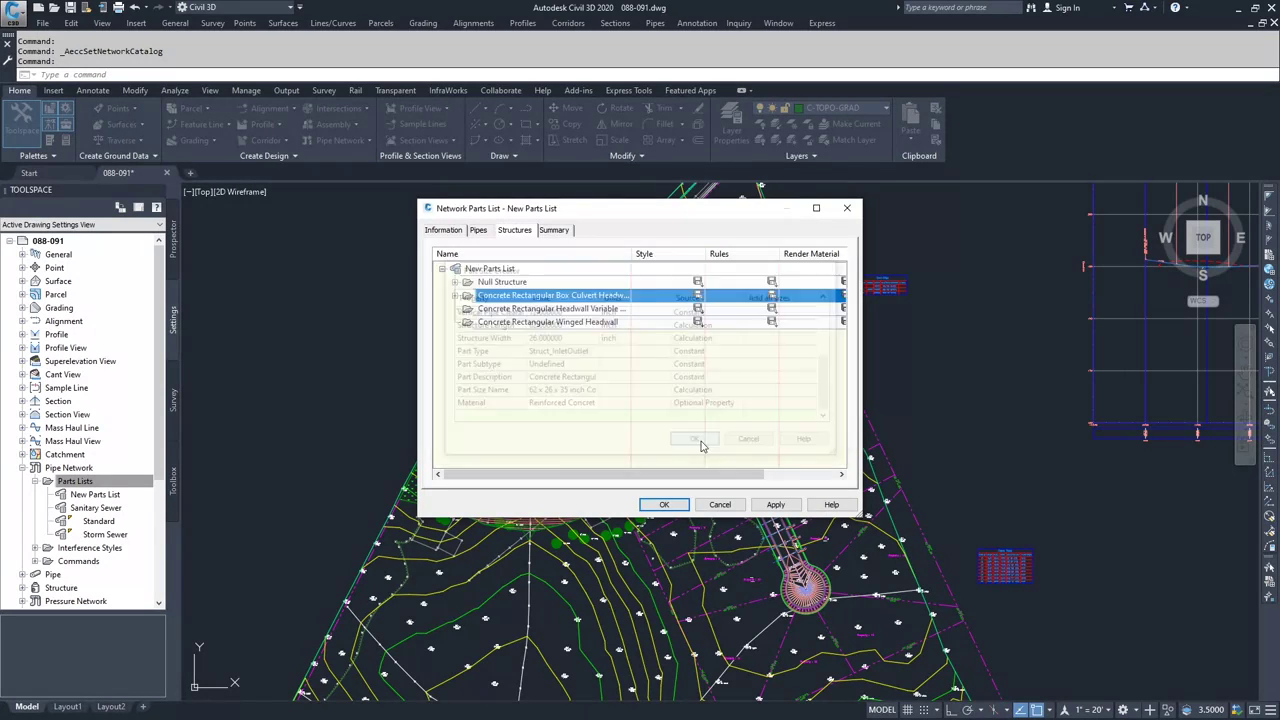
pyautogui.click(456, 296)
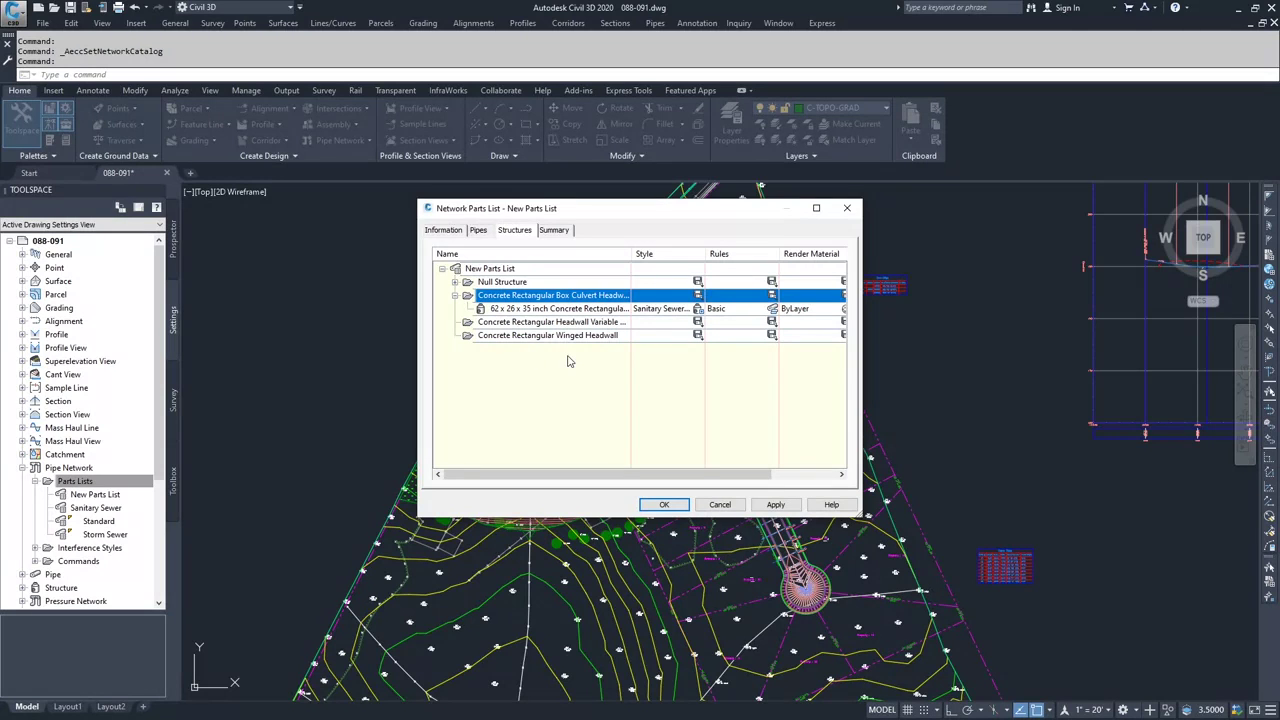
pyautogui.click(719, 505)
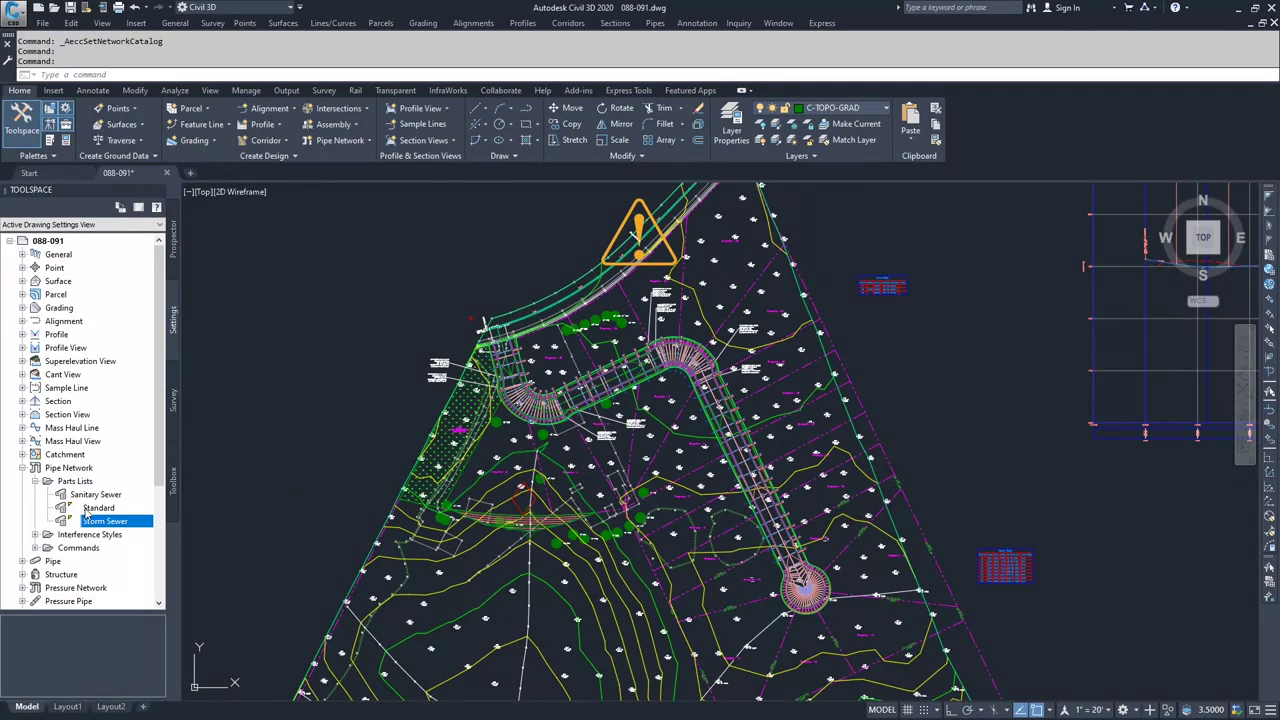
# Open the Storm Sewer parts list for editing and examine its pipe families and Concrete Pipe sizes.
pyautogui.click(95, 495)
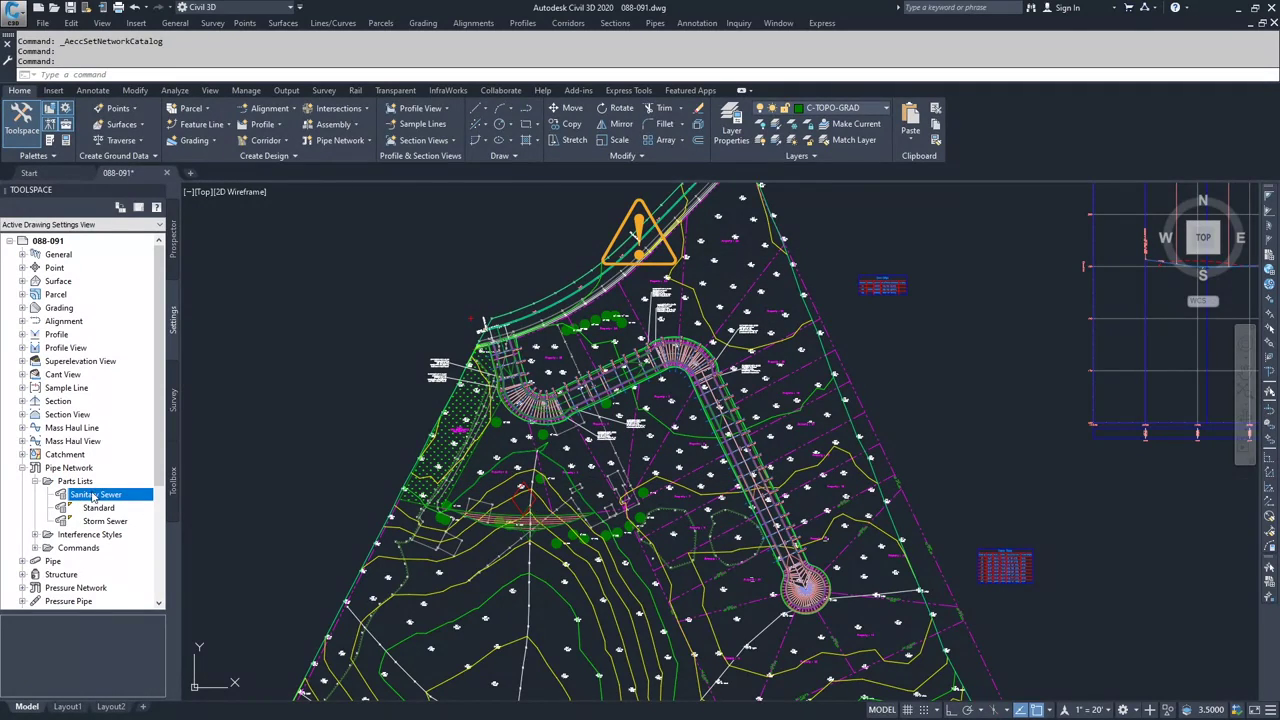
pyautogui.click(92, 521)
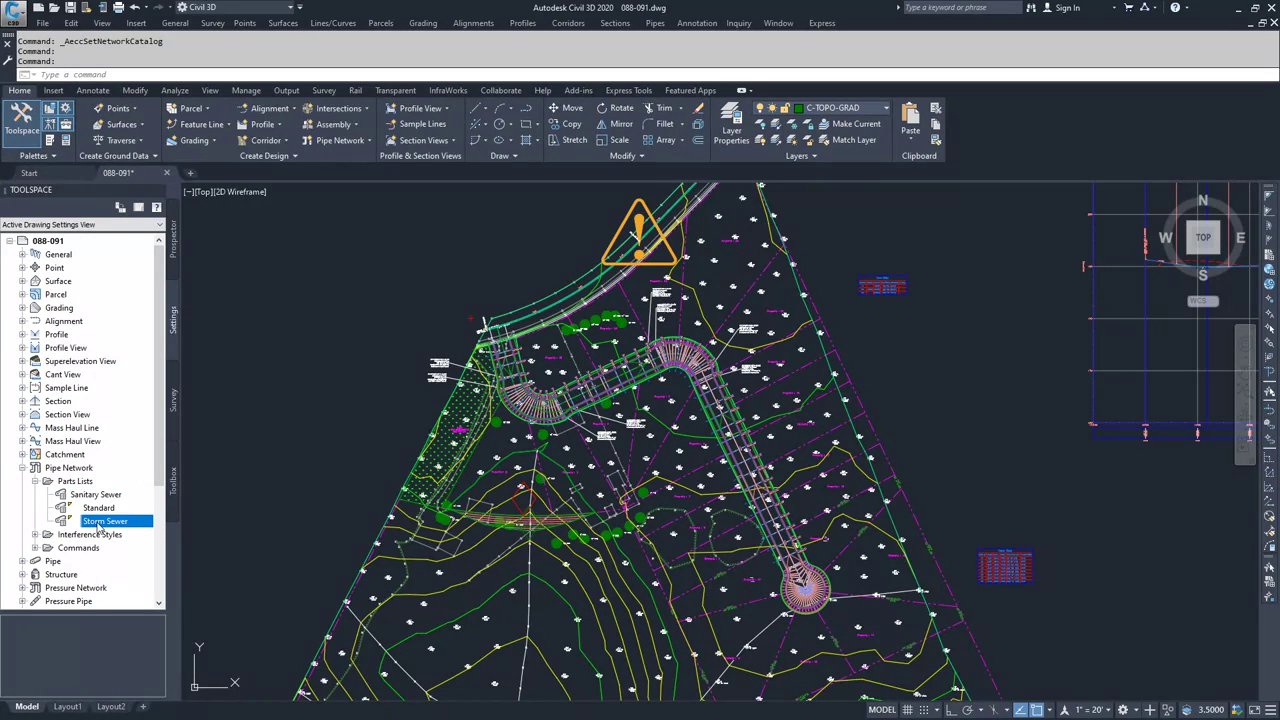
pyautogui.rightClick(99, 530)
pyautogui.click(125, 533)
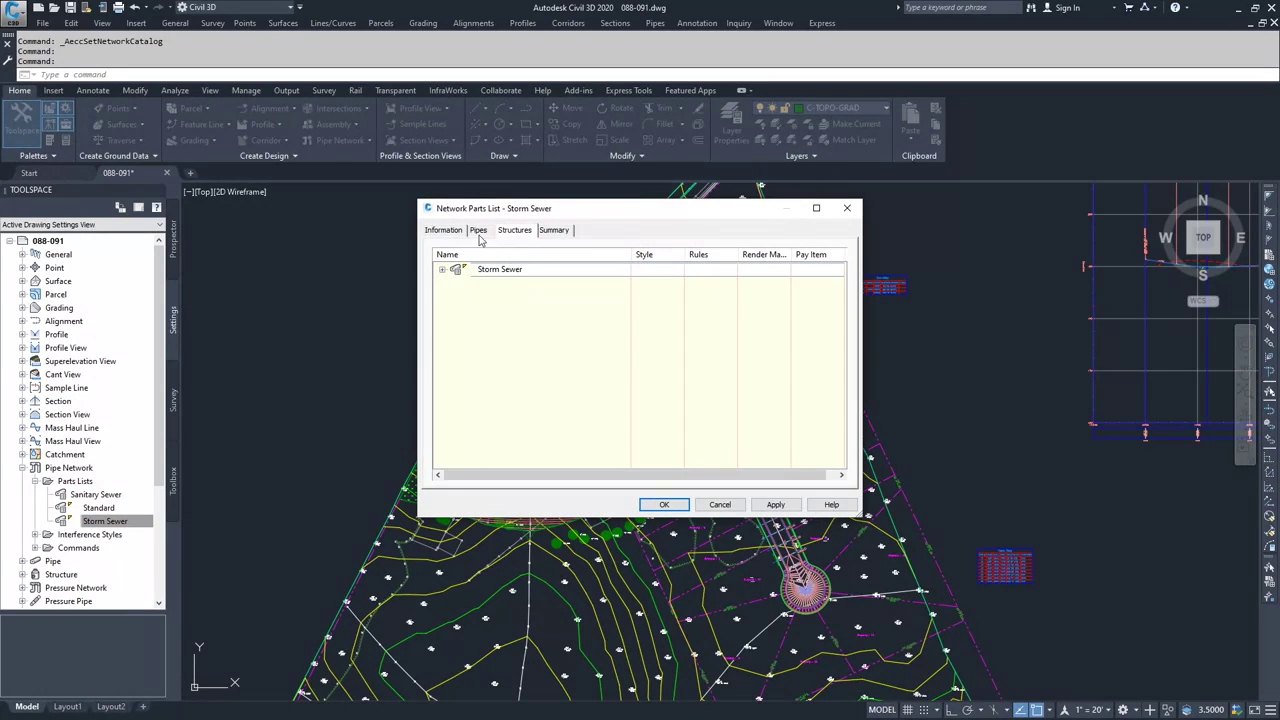
pyautogui.click(479, 232)
pyautogui.click(443, 271)
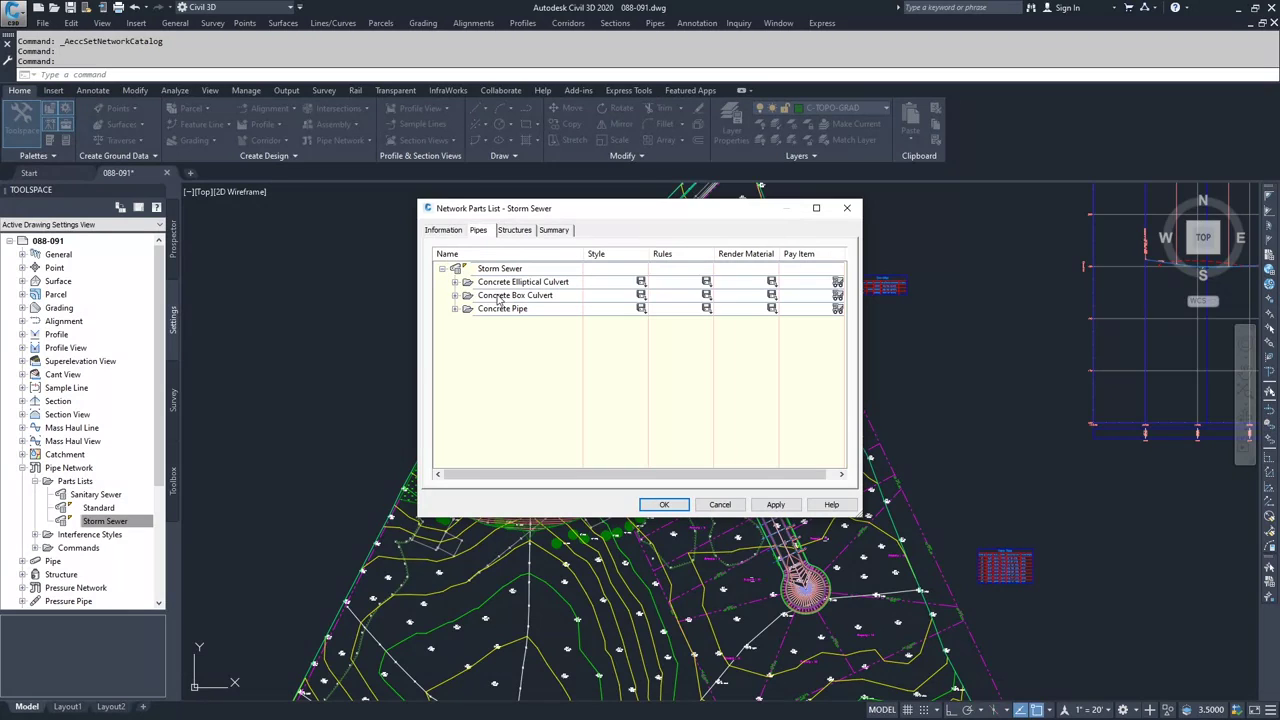
pyautogui.click(455, 308)
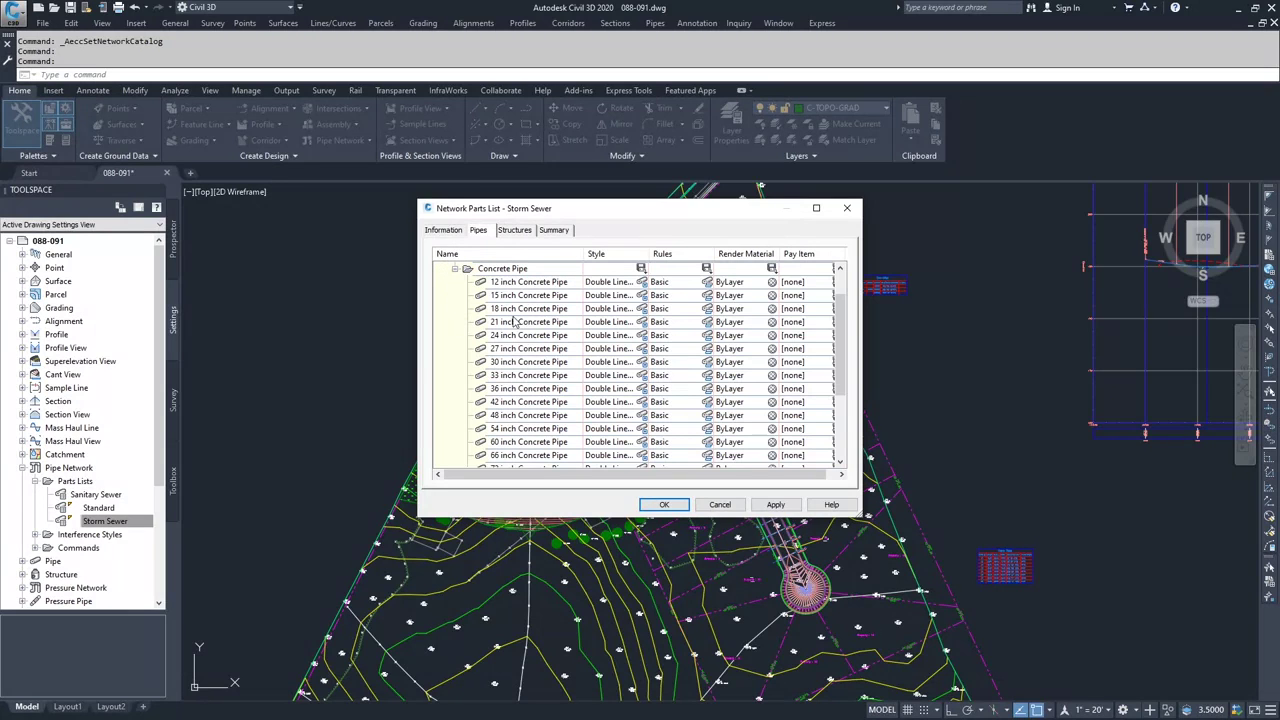
pyautogui.scroll(1, 497, 286)
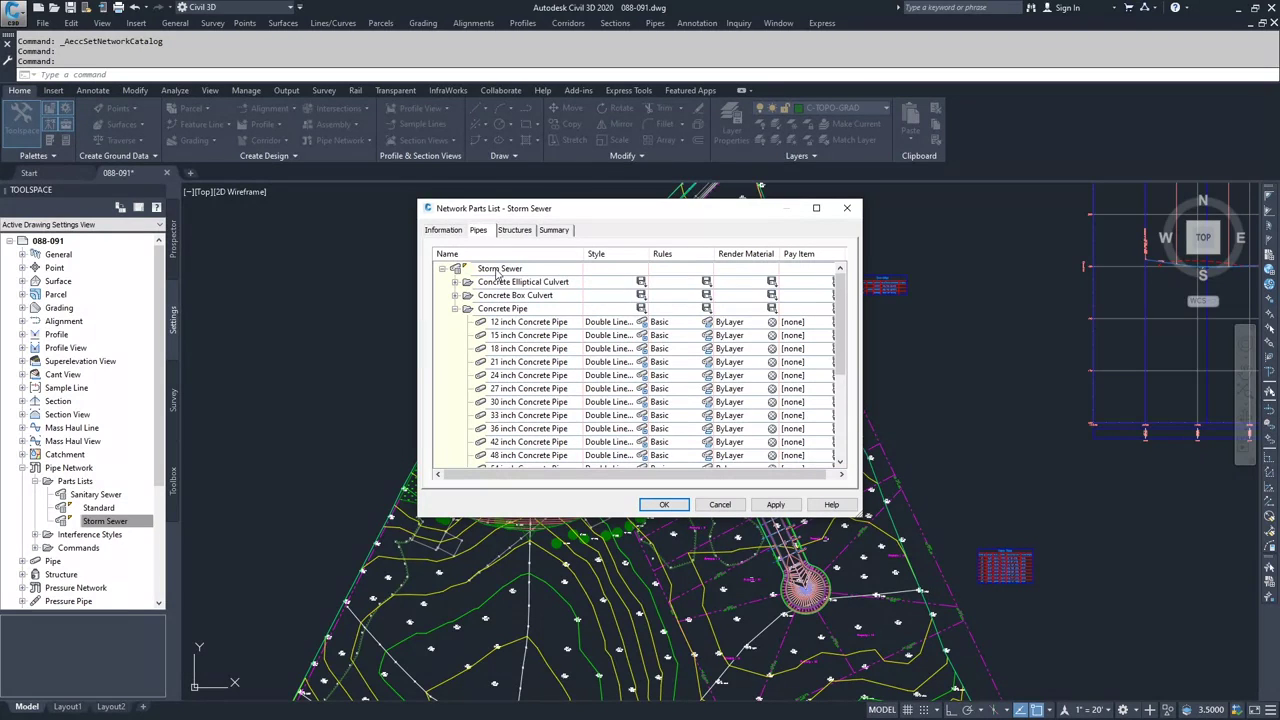
# Review the pipe families available to add to the Storm Sewer list and leave the part catalog without adding any.
pyautogui.rightClick(497, 270)
pyautogui.click(532, 282)
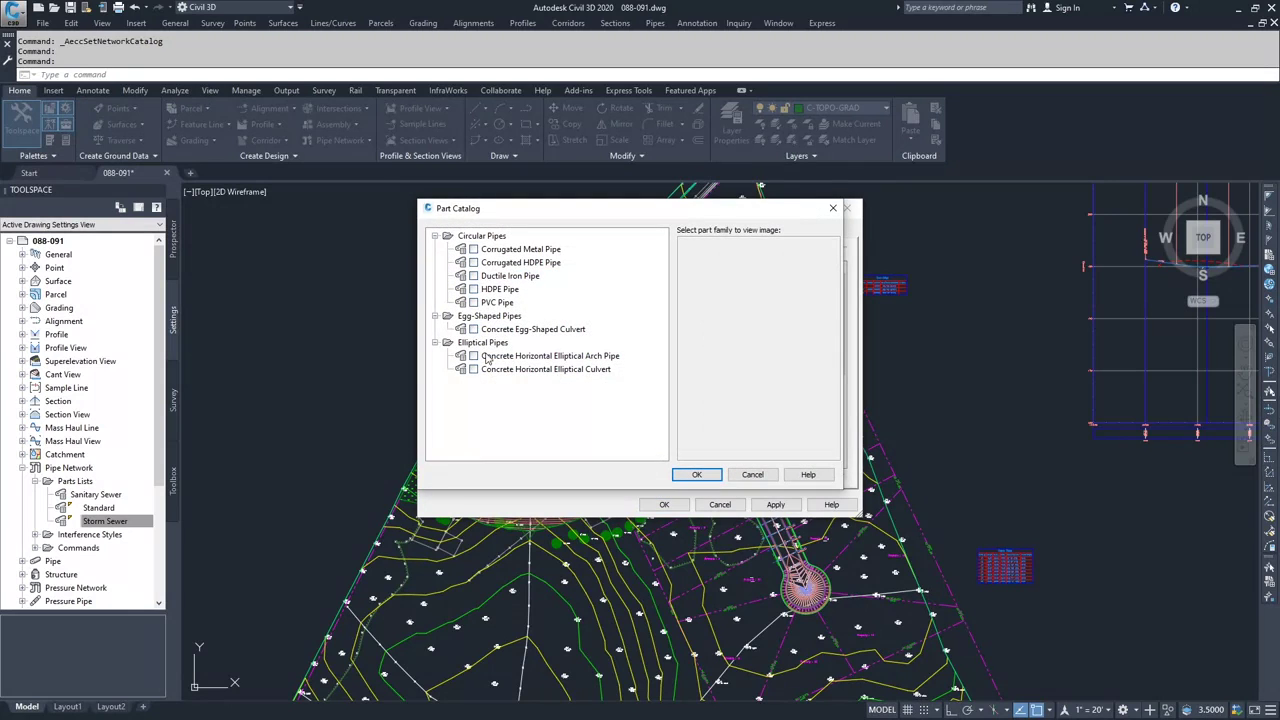
pyautogui.click(752, 475)
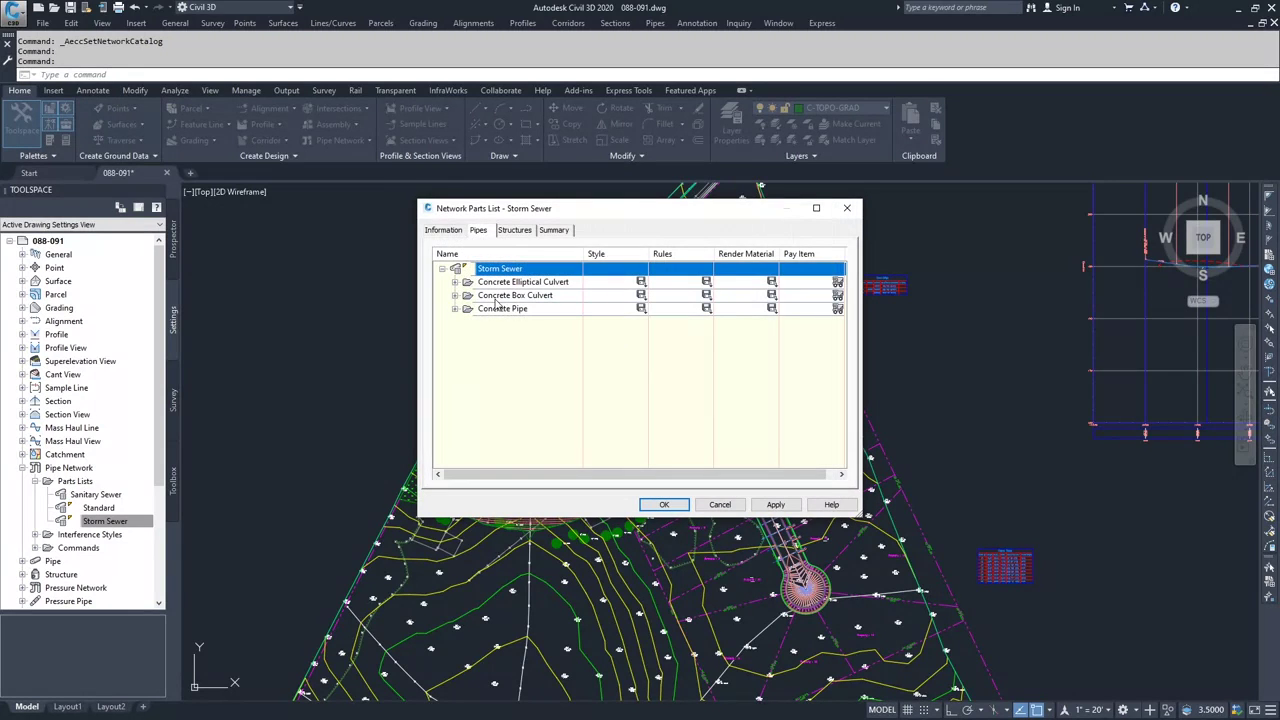
# Look through the full range of Concrete Pipe sizes in the Storm Sewer list and close it without saving changes.
pyautogui.click(455, 309)
pyautogui.click(536, 322)
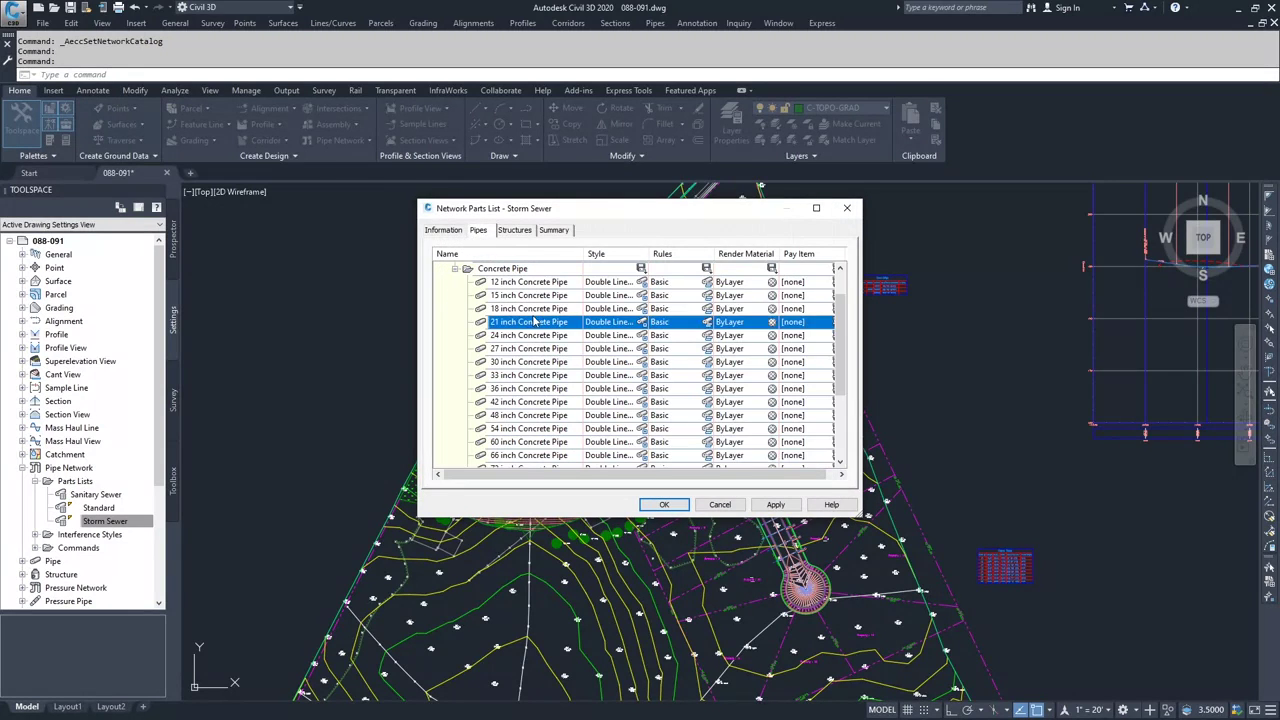
pyautogui.scroll(-3, 527, 380)
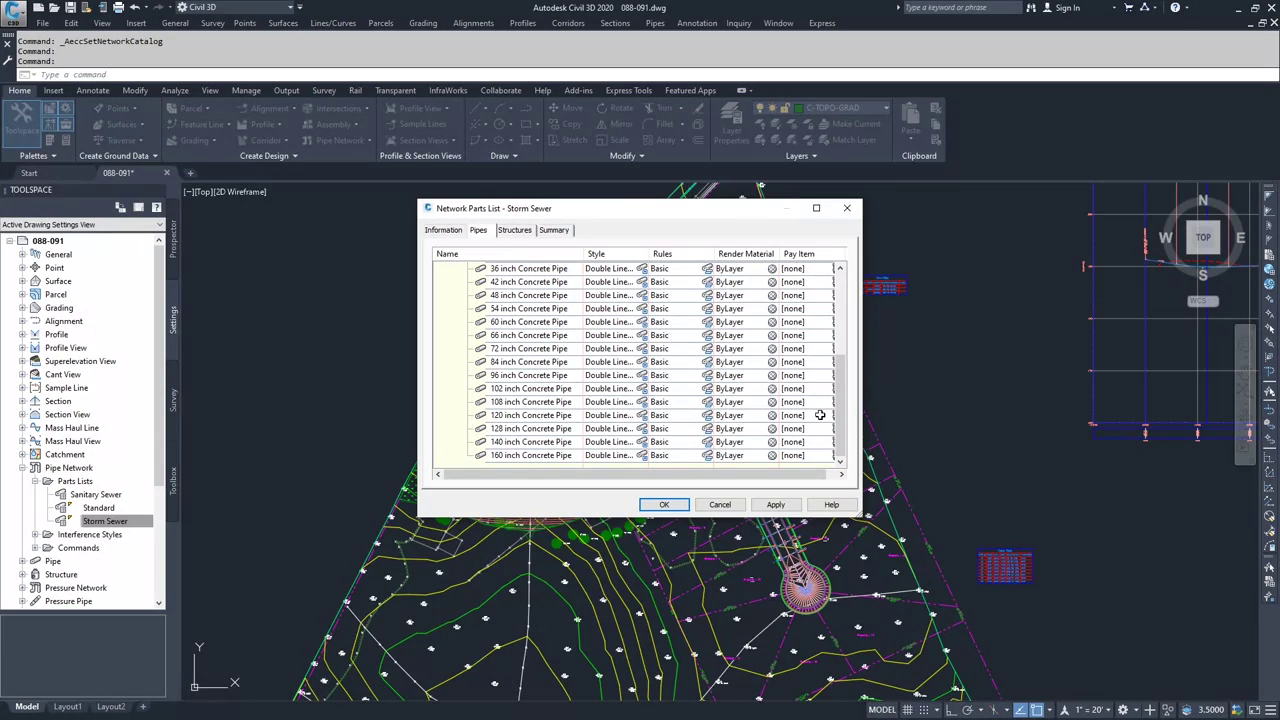
pyautogui.scroll(4, 840, 405)
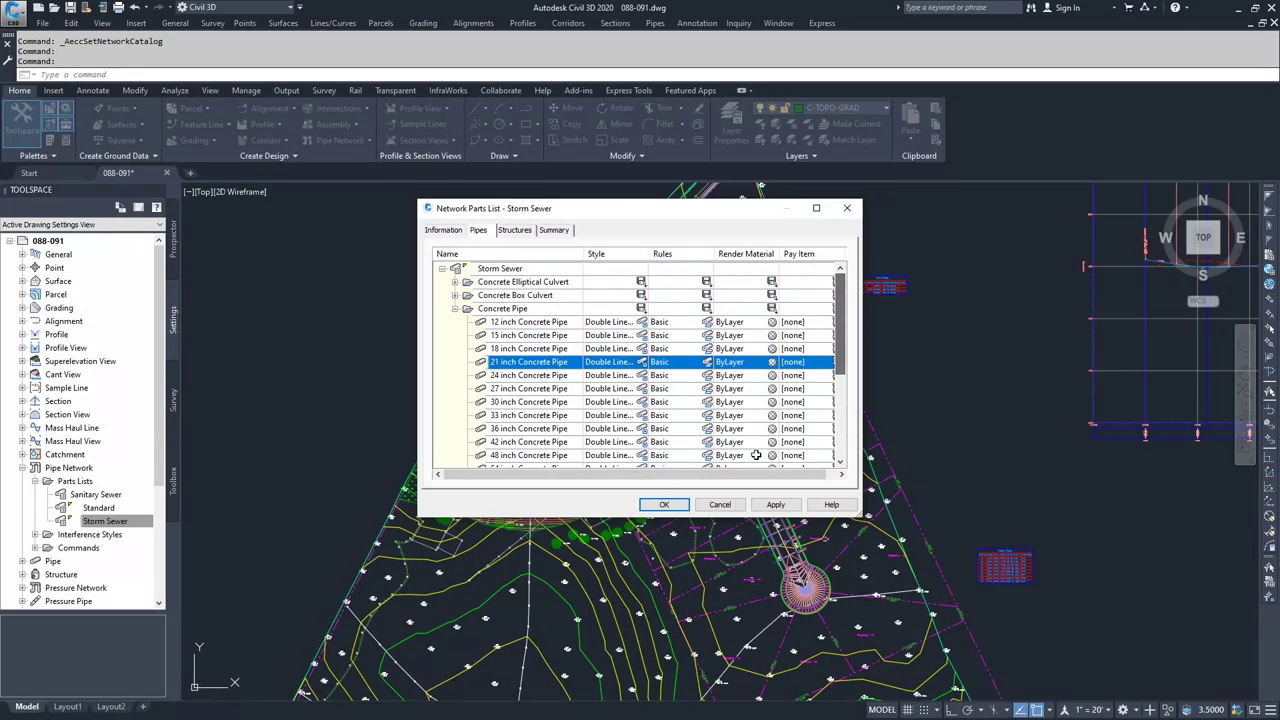
pyautogui.click(720, 504)
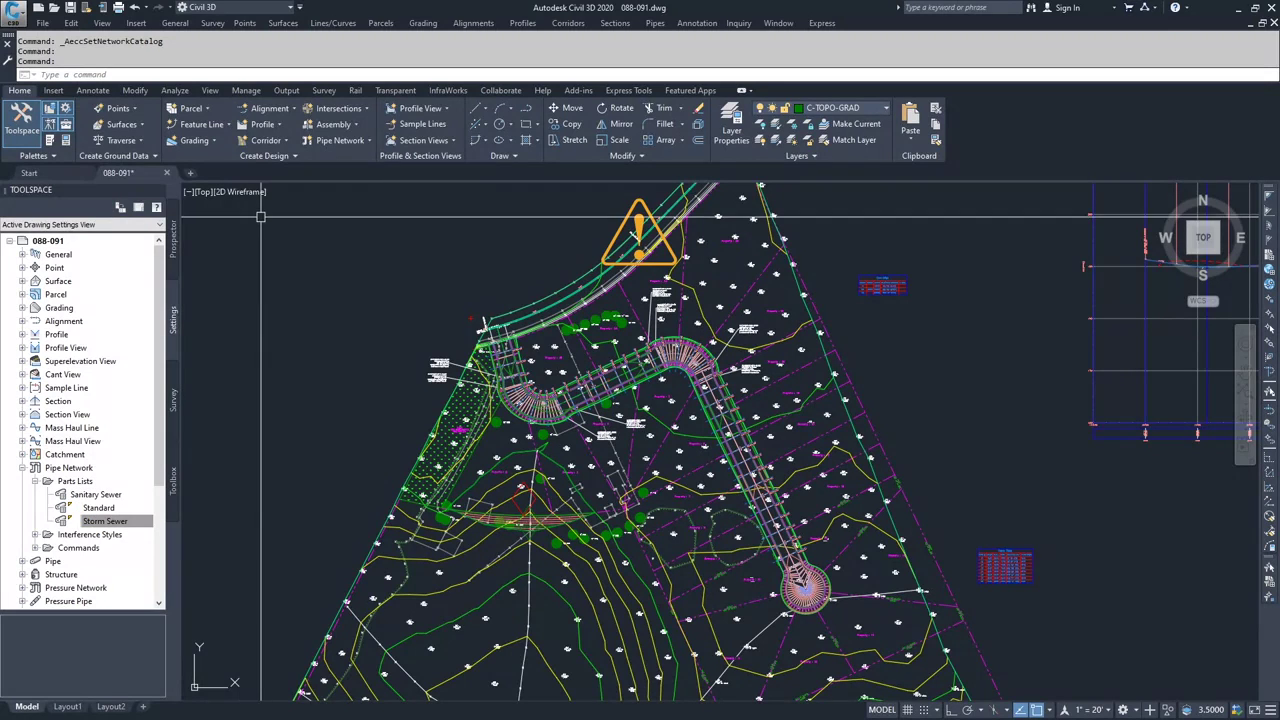
# Show the additional Create Design tools that include the pipe network parts list commands.
pyautogui.click(290, 156)
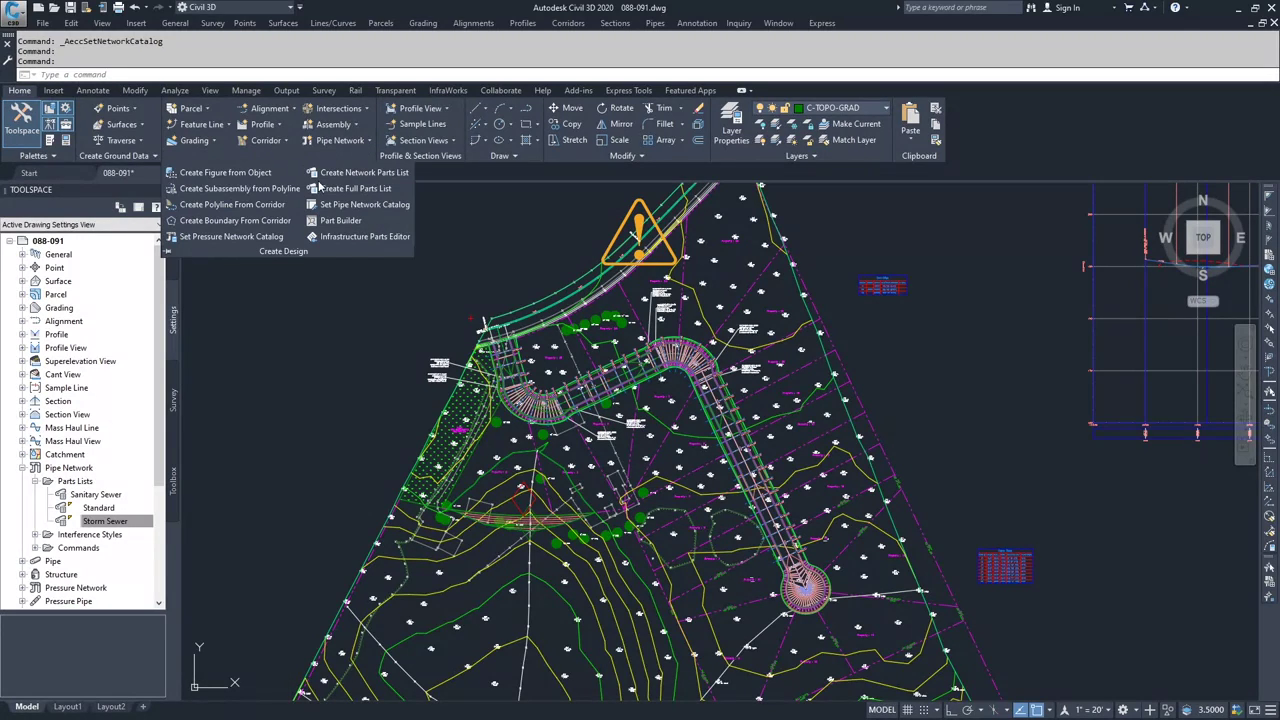